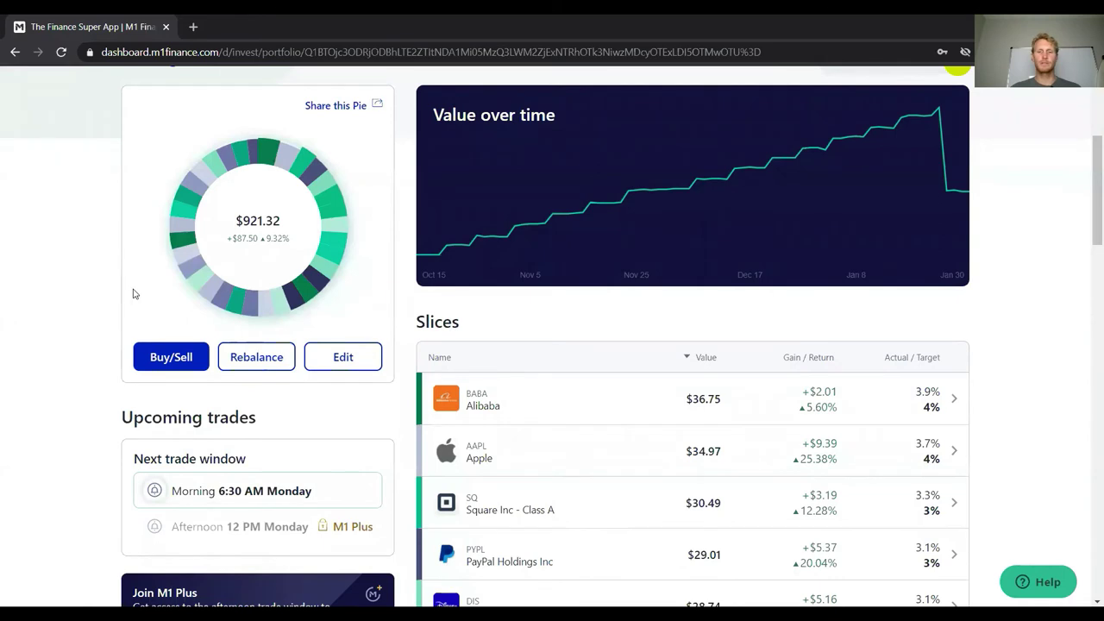
# Open the stock portfolio pie's buy order form, check the cash available for orders, and return to the pie.
pyautogui.scroll(1, 119, 303)
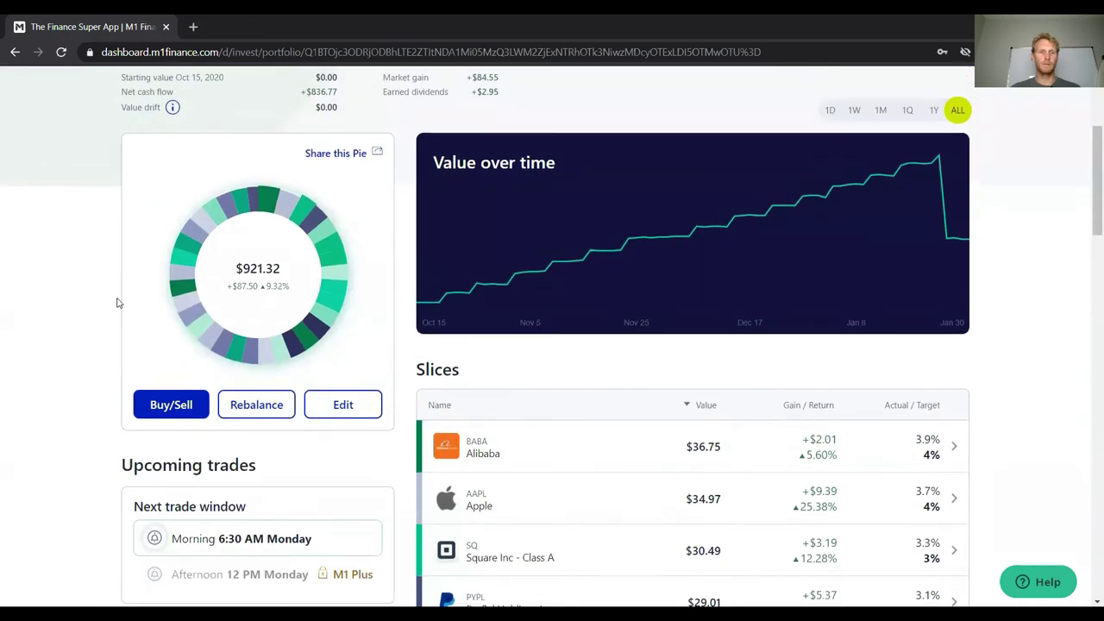
pyautogui.click(176, 410)
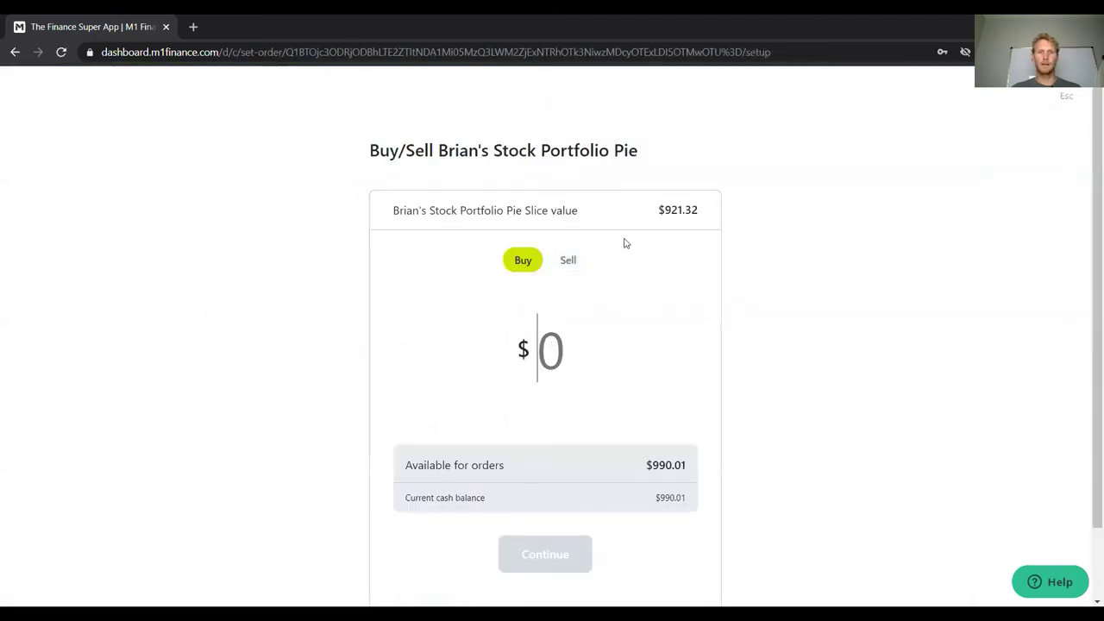
pyautogui.moveTo(645, 465); pyautogui.dragTo(706, 466)
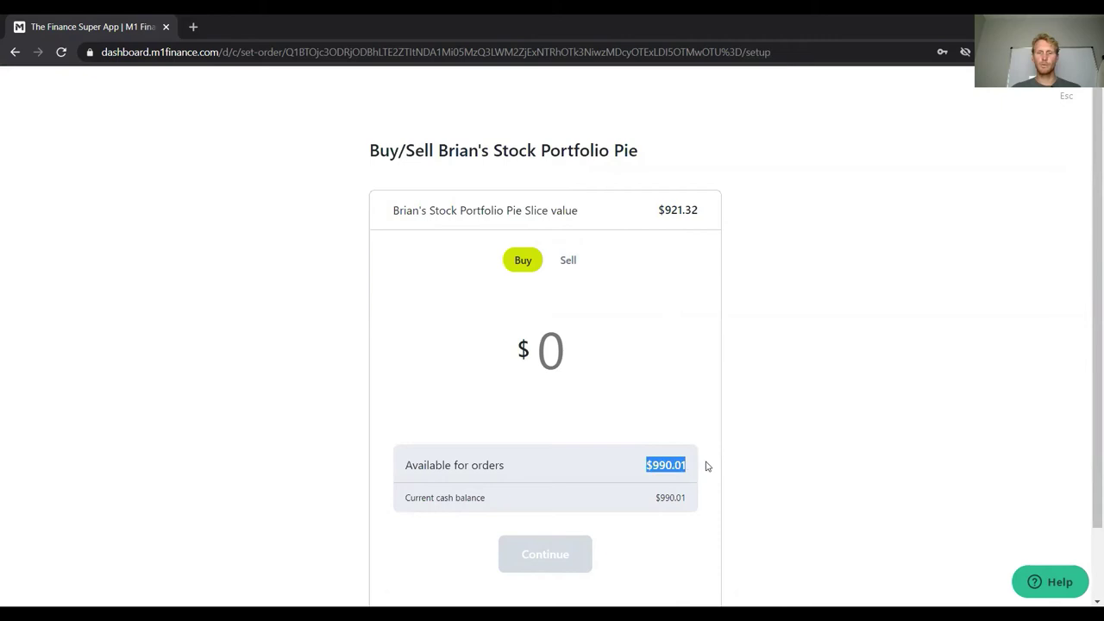
pyautogui.click(948, 329)
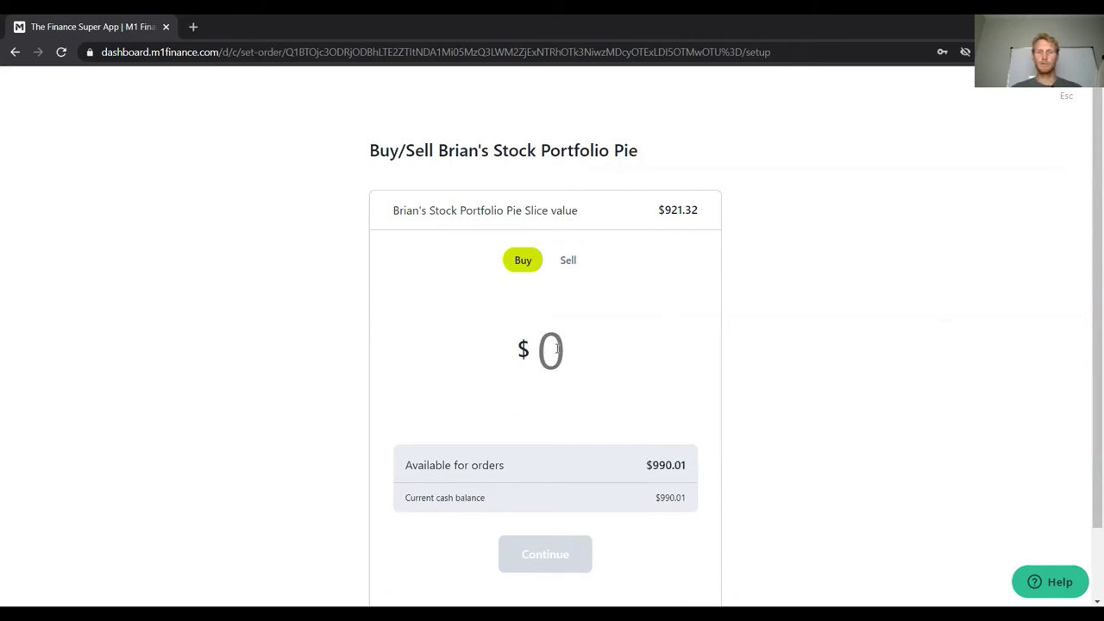
pyautogui.click(15, 51)
pyautogui.scroll(3, 586, 284)
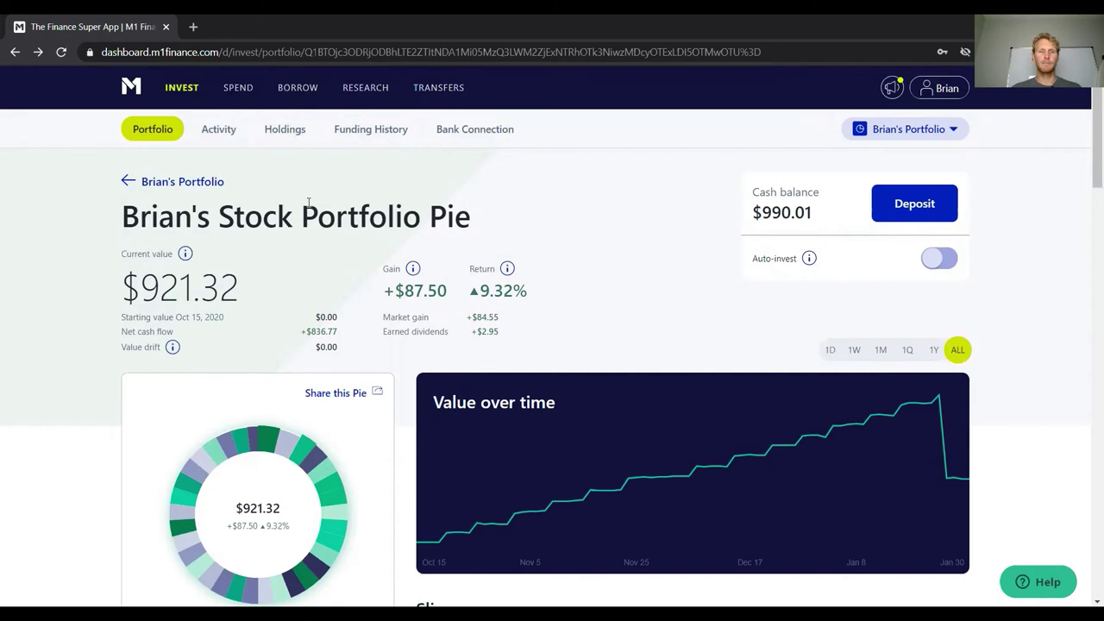
# Review the pending and completed transfers and the recurring transfer schedules under the transfer rules.
pyautogui.click(425, 93)
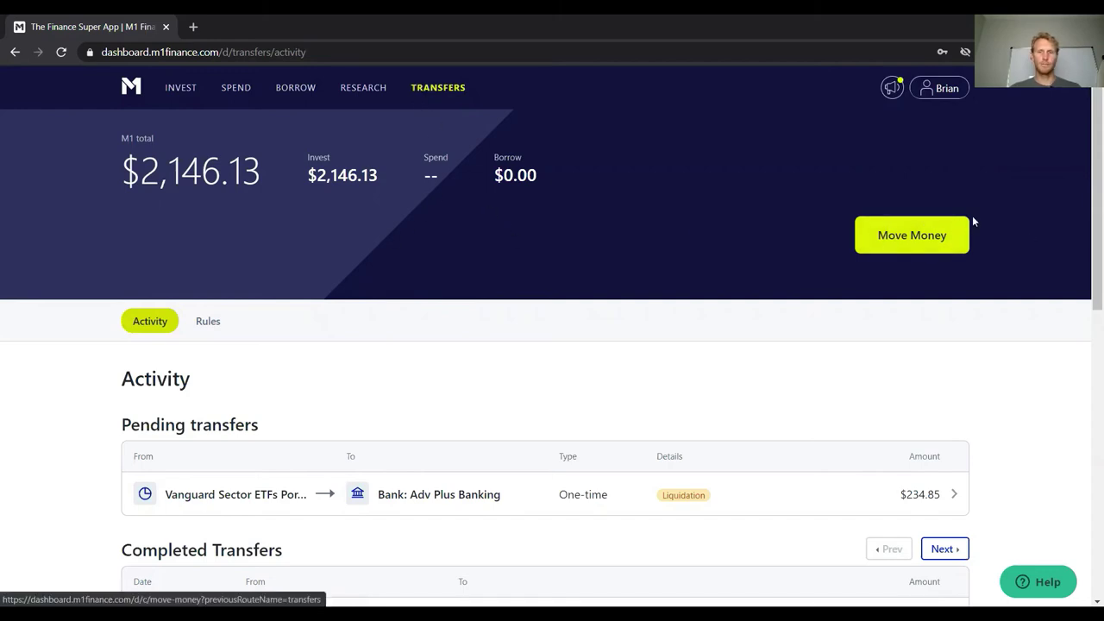
pyautogui.scroll(-1, 638, 251)
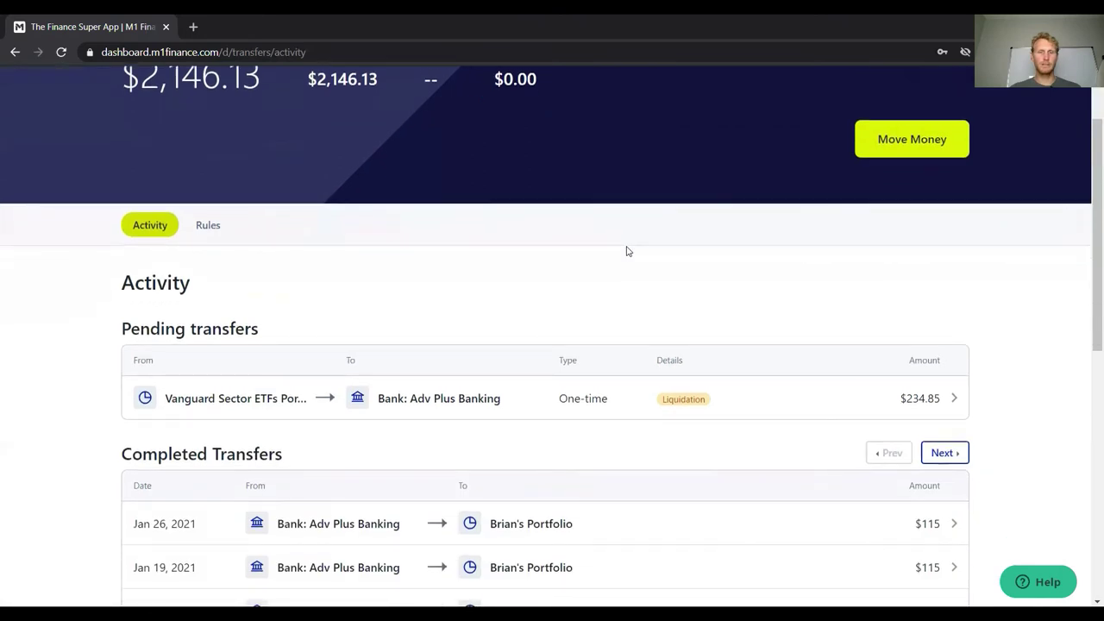
pyautogui.scroll(1, 627, 251)
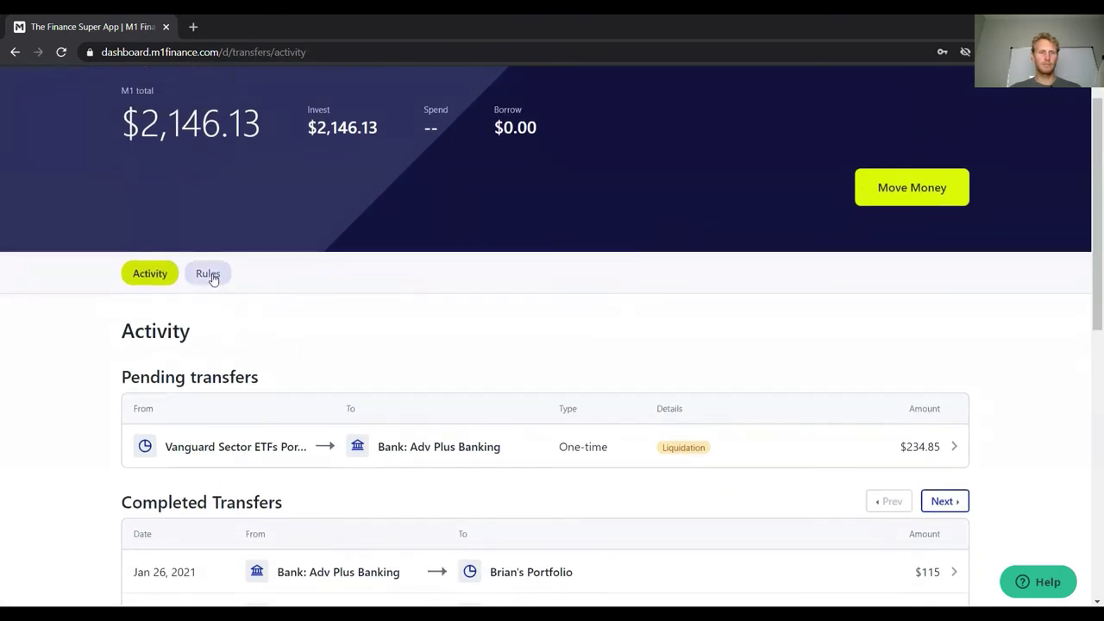
pyautogui.click(209, 274)
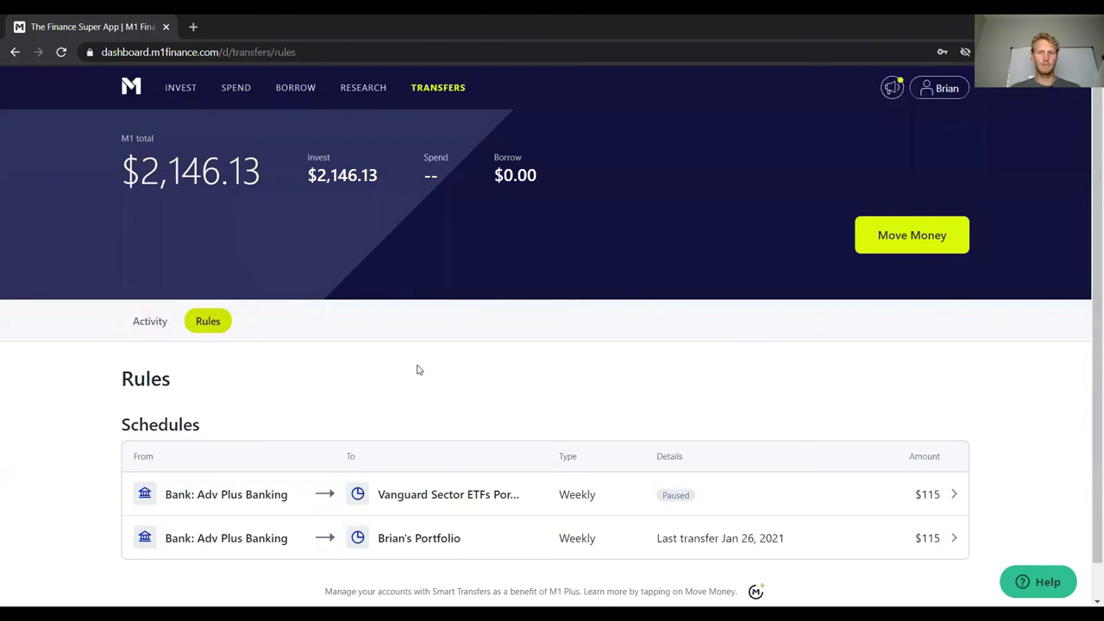
pyautogui.scroll(-1, 402, 324)
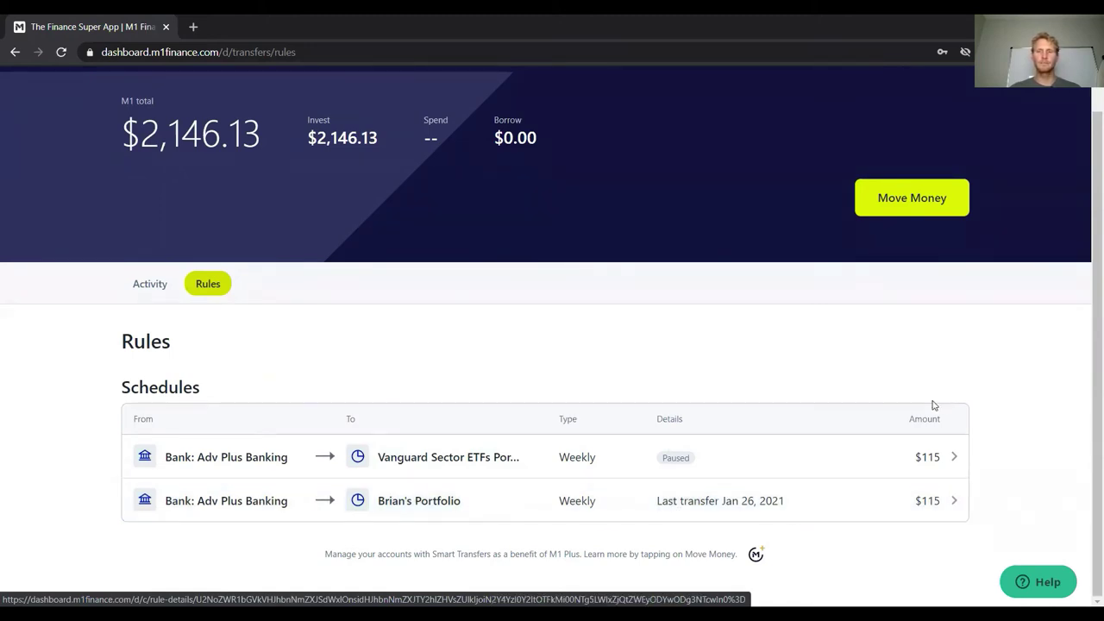
# Start a recurring transfer with the personal stock portfolio as the receiving account.
pyautogui.click(911, 198)
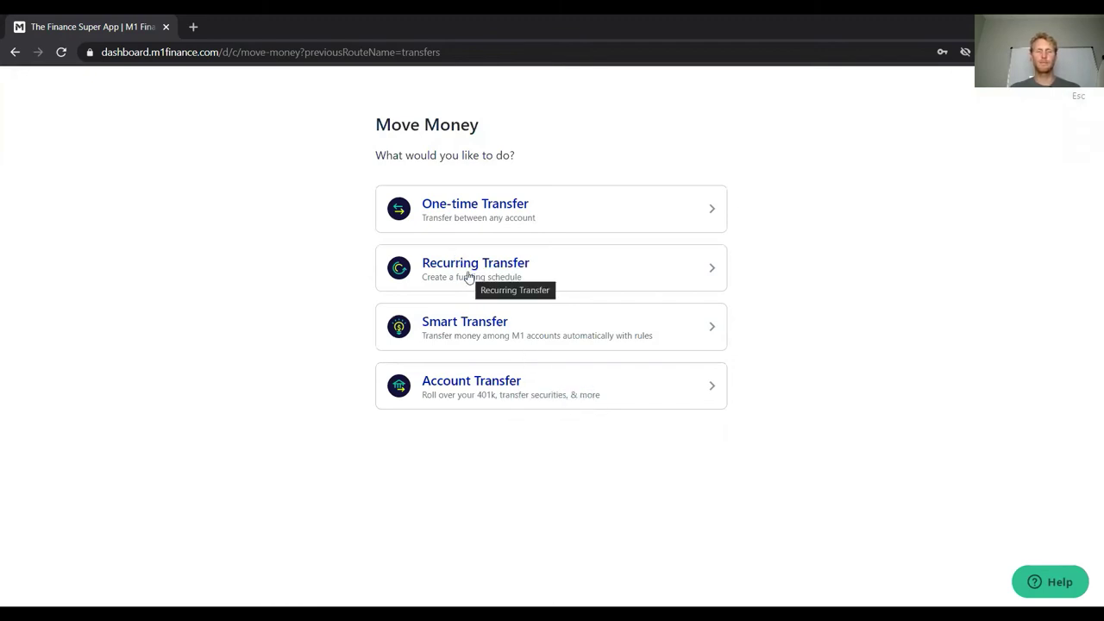
pyautogui.click(495, 276)
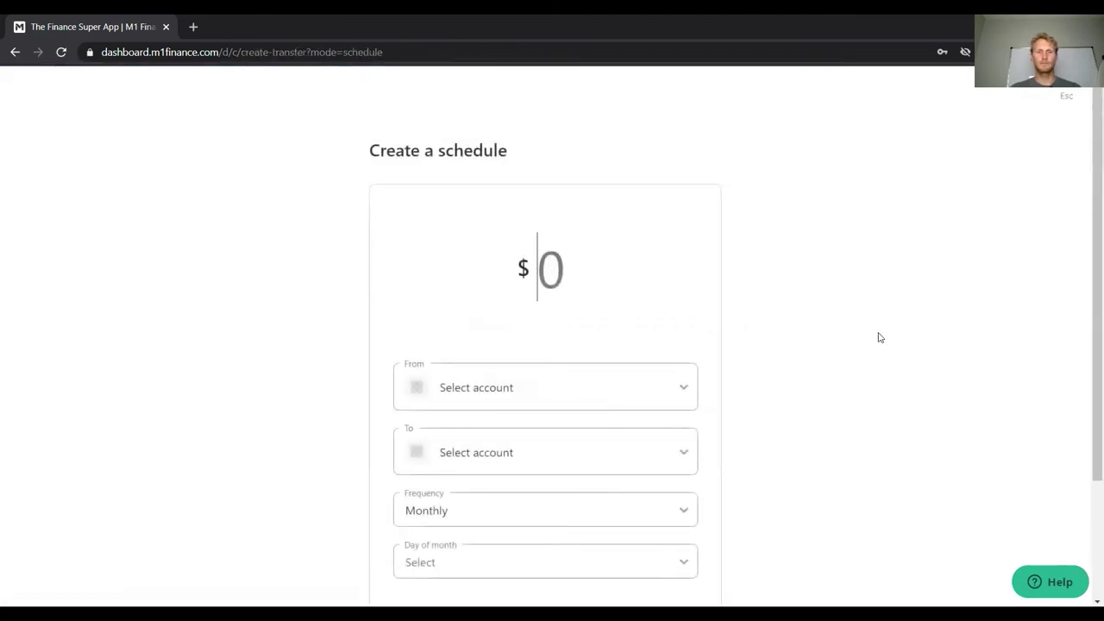
pyautogui.scroll(-1, 750, 336)
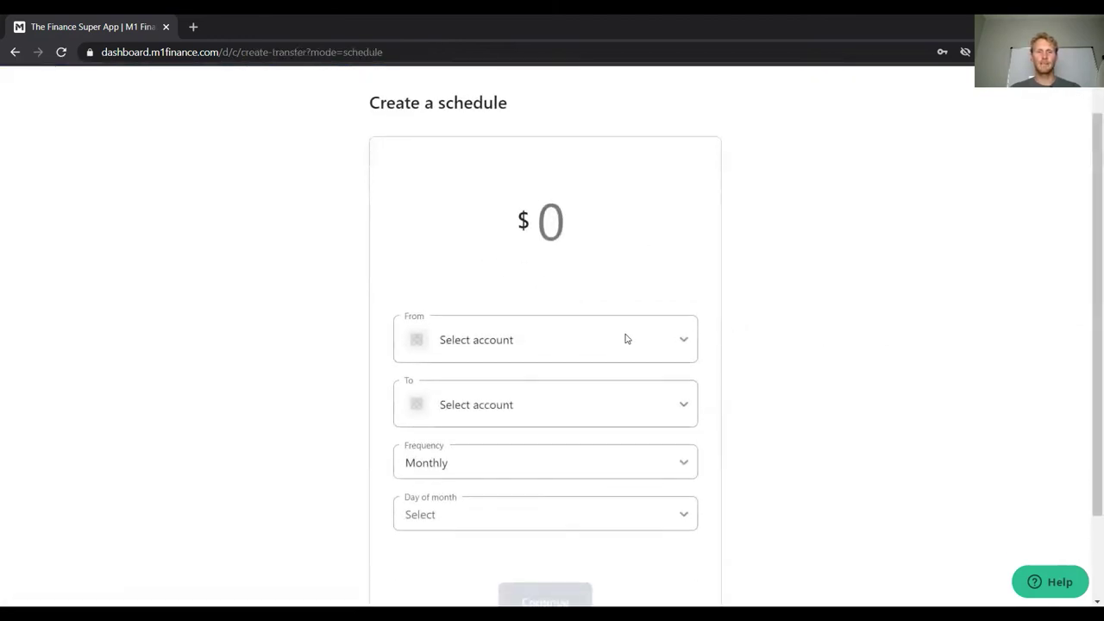
pyautogui.click(485, 410)
pyautogui.scroll(-3, 576, 486)
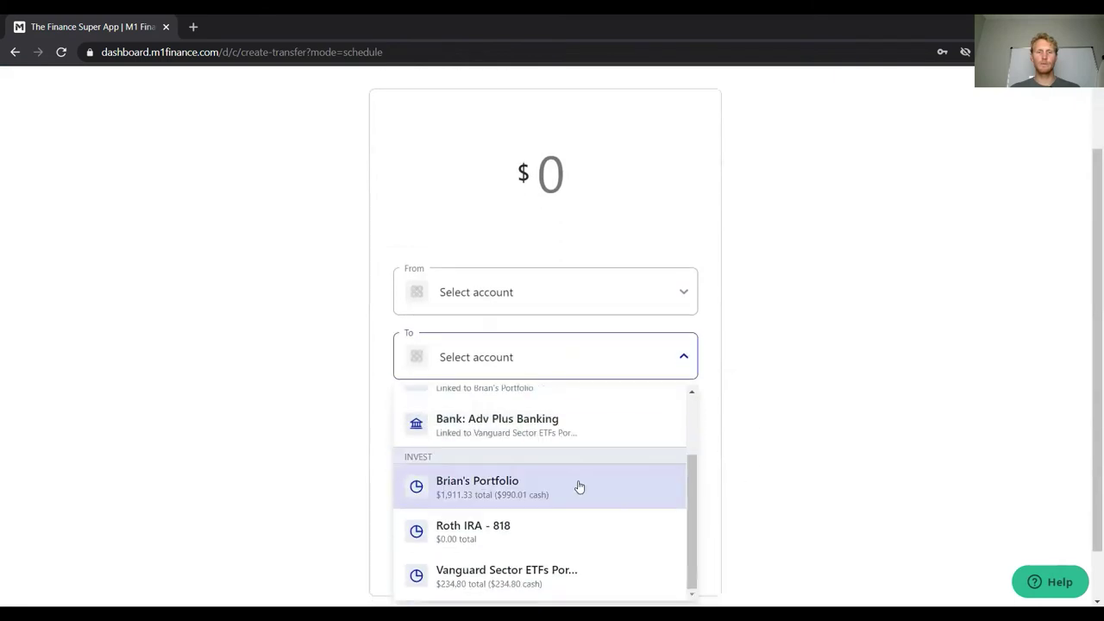
pyautogui.click(499, 498)
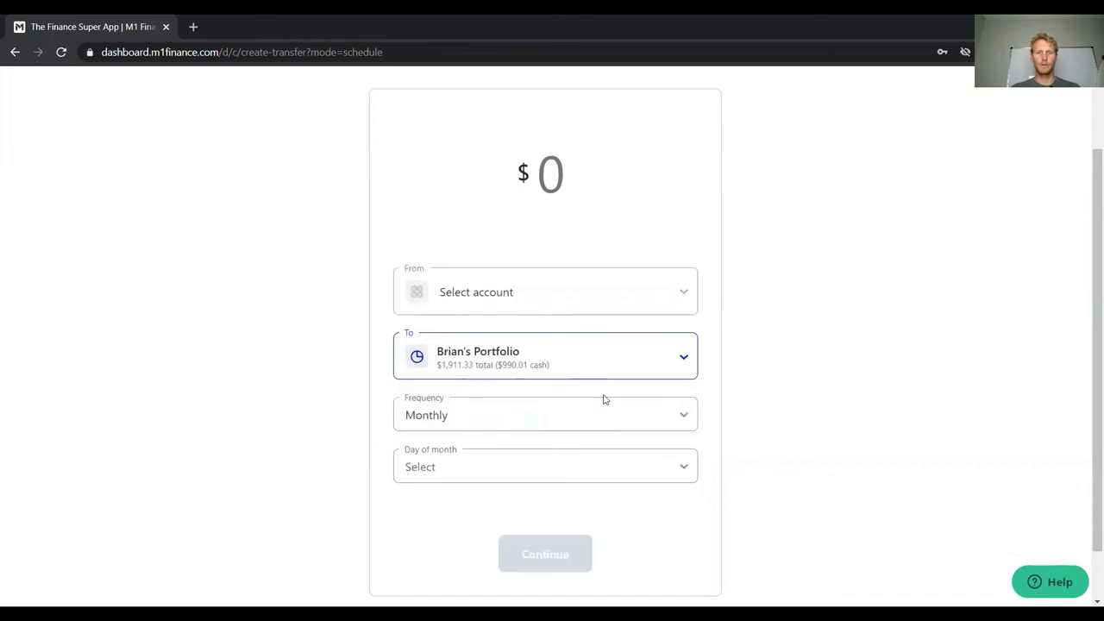
# Set the recurring transfer's frequency to Weekly and its day of the week to Tuesday.
pyautogui.click(495, 414)
pyautogui.click(433, 459)
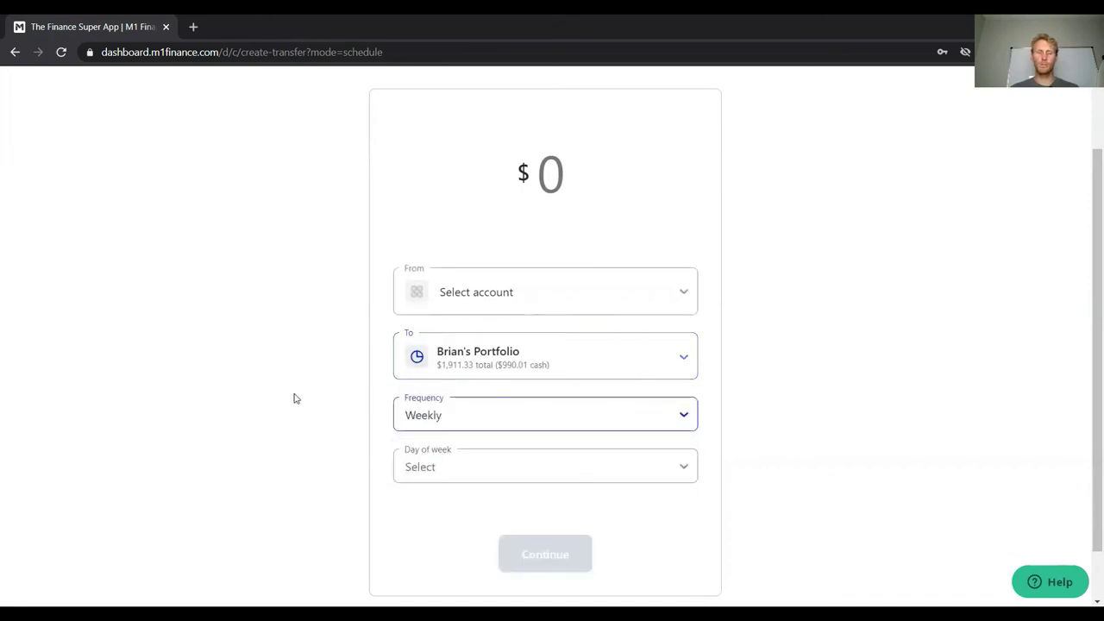
pyautogui.scroll(-1, 431, 424)
pyautogui.click(427, 407)
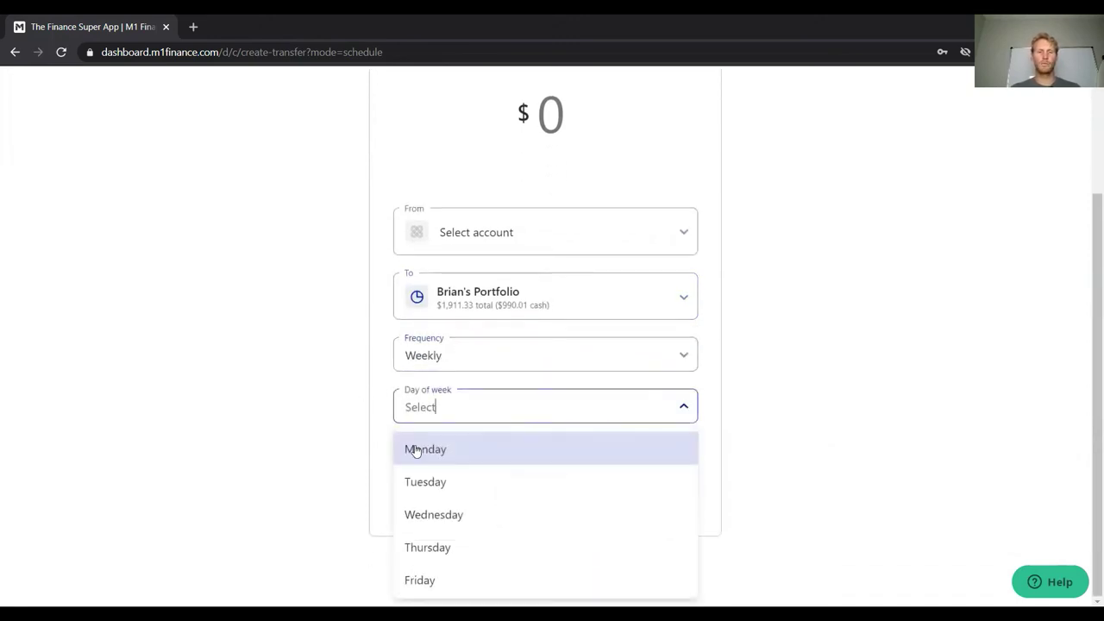
pyautogui.click(425, 478)
# Choose Bank: Adv Plus Banking as the source account, set the amount to $115, and continue to the schedule confirmation.
pyautogui.click(480, 229)
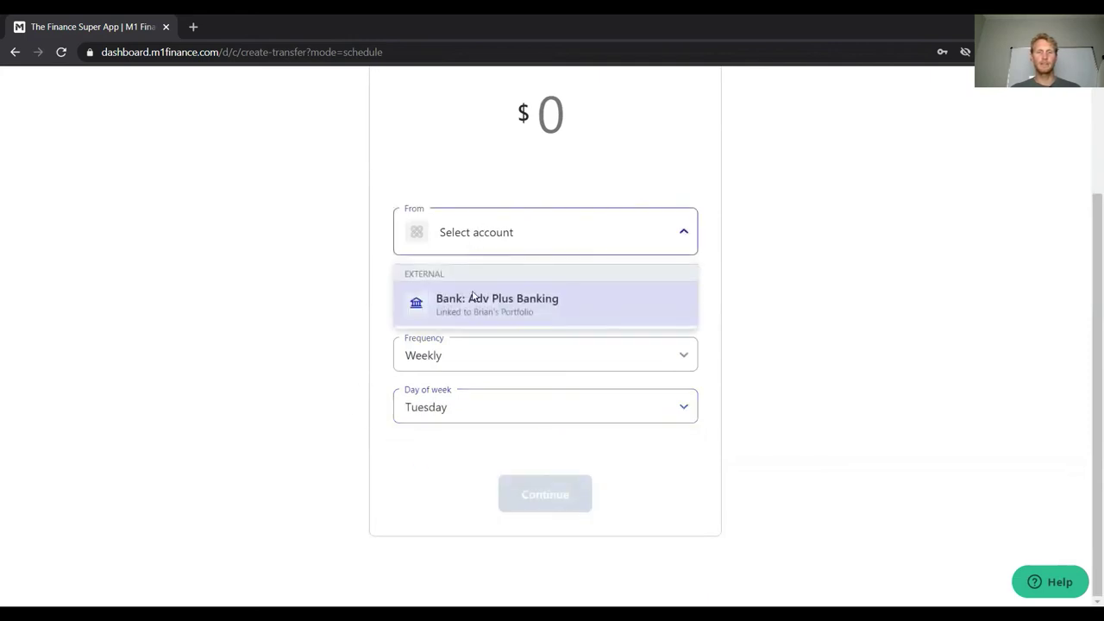
pyautogui.click(473, 309)
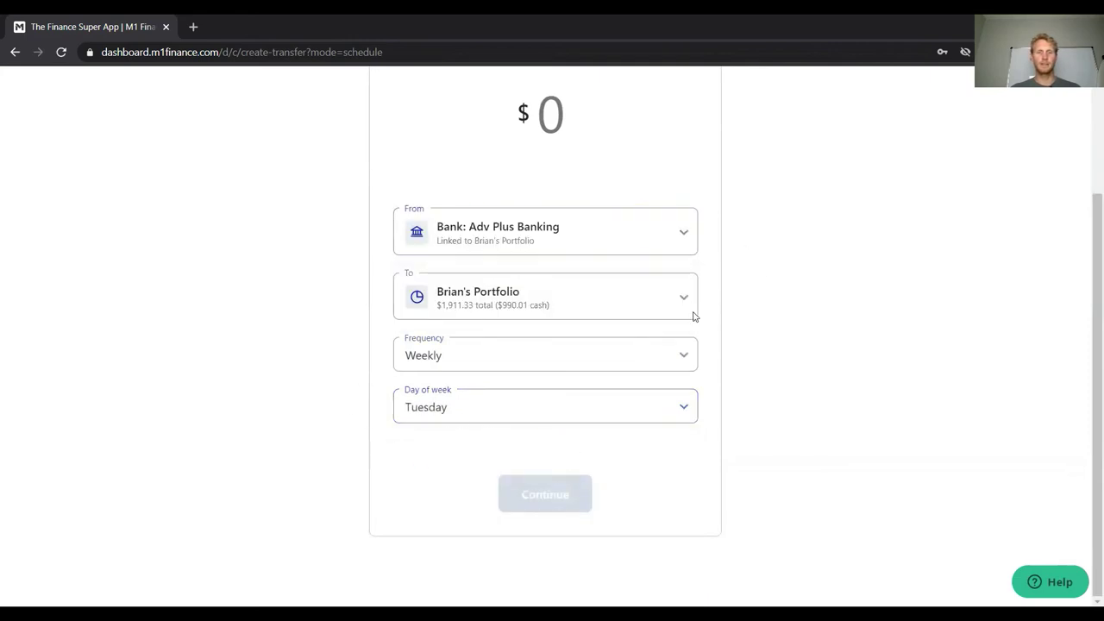
pyautogui.scroll(2, 692, 313)
pyautogui.click(627, 281)
pyautogui.write('115')
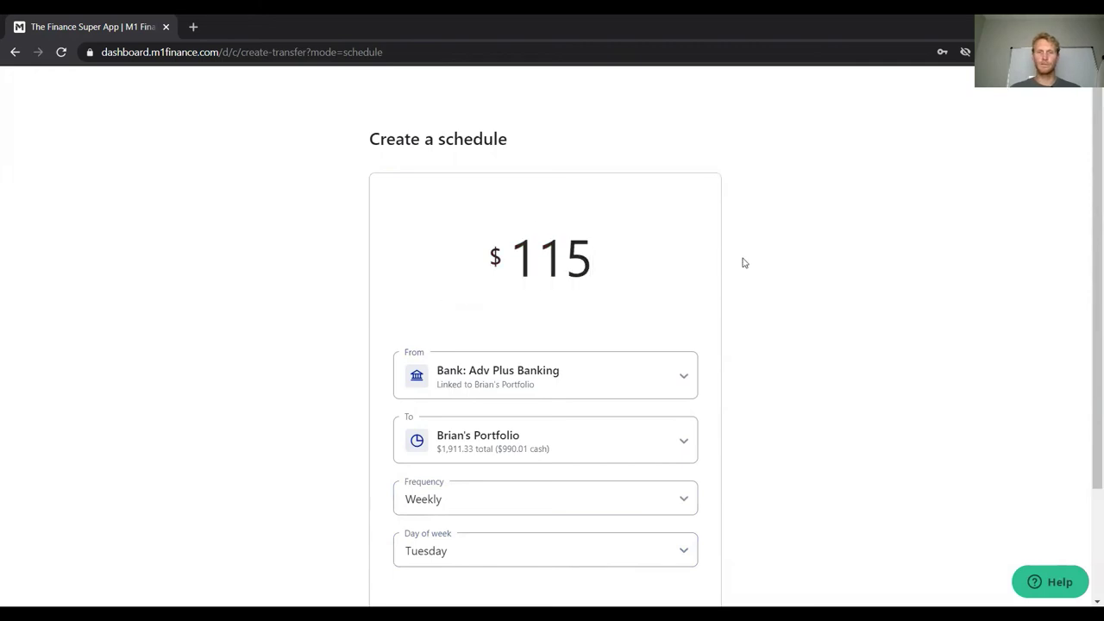
pyautogui.scroll(-2, 744, 263)
pyautogui.click(581, 483)
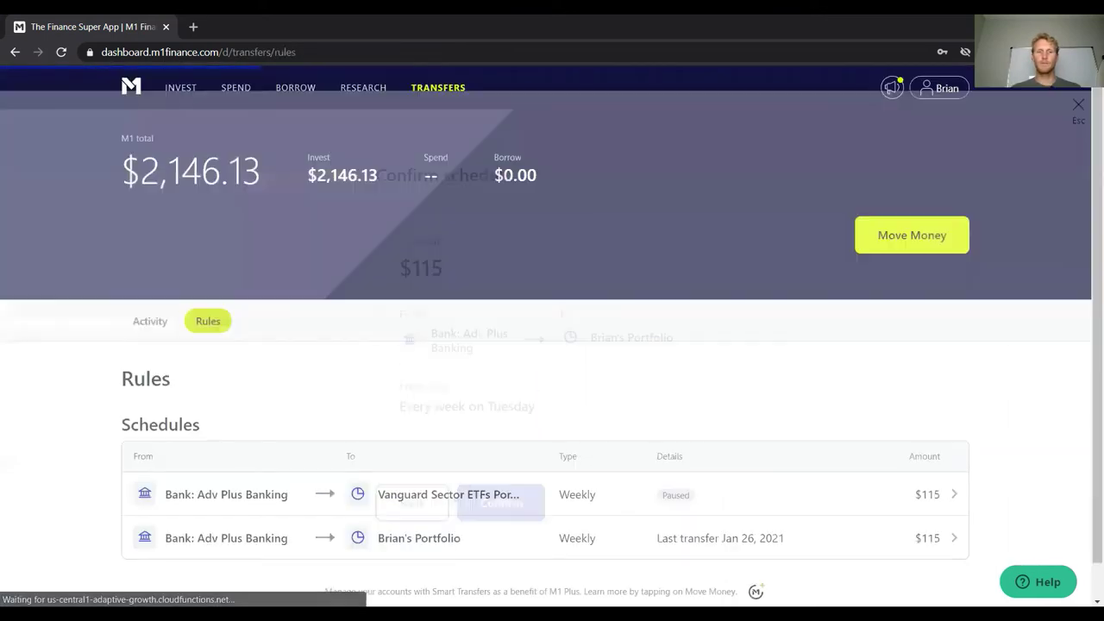
# Examine the existing weekly schedule from Adv Plus Banking to the personal stock portfolio in the transfer rules.
pyautogui.scroll(-1, 483, 431)
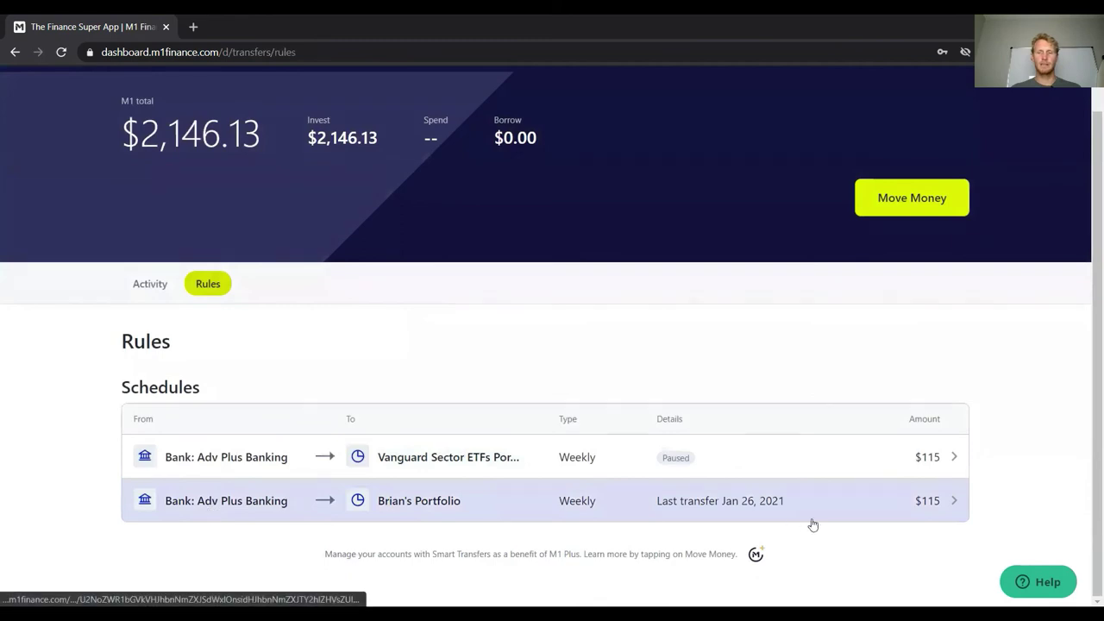
pyautogui.moveTo(969, 502); pyautogui.dragTo(178, 507)
pyautogui.click(108, 488)
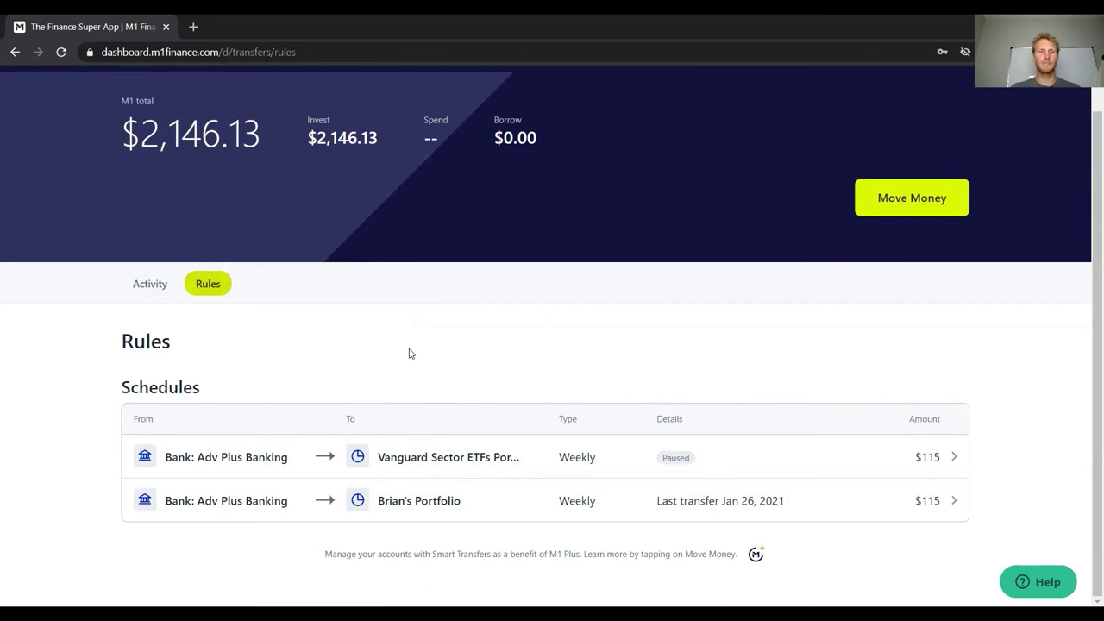
pyautogui.scroll(1, 417, 388)
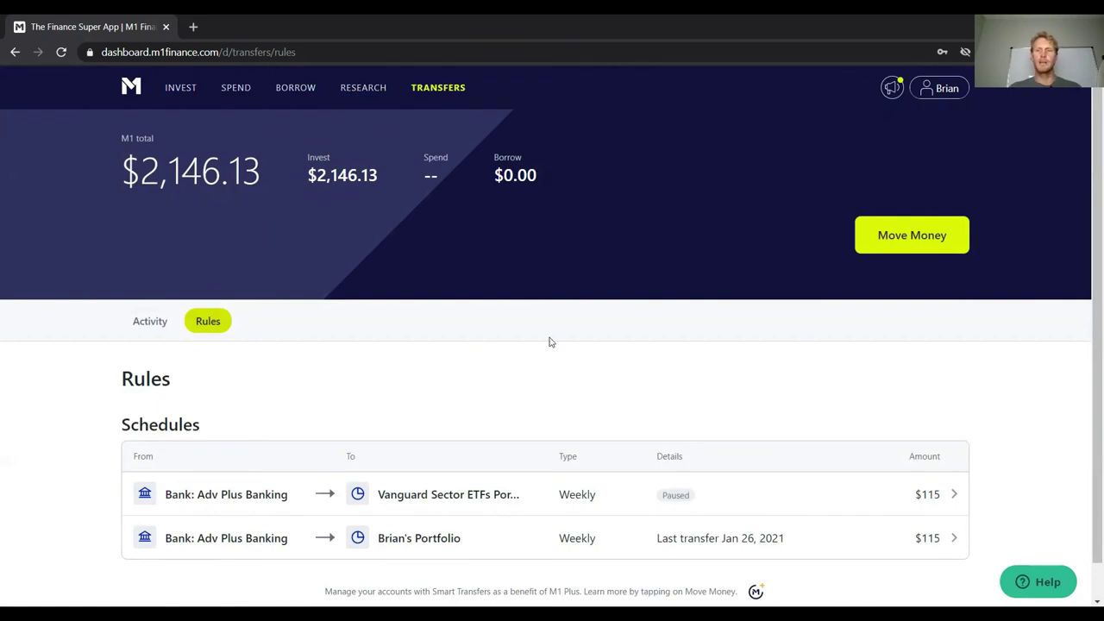
# View the Roth IRA account's portfolio overview, and switch back to the personal stock portfolio.
pyautogui.click(131, 90)
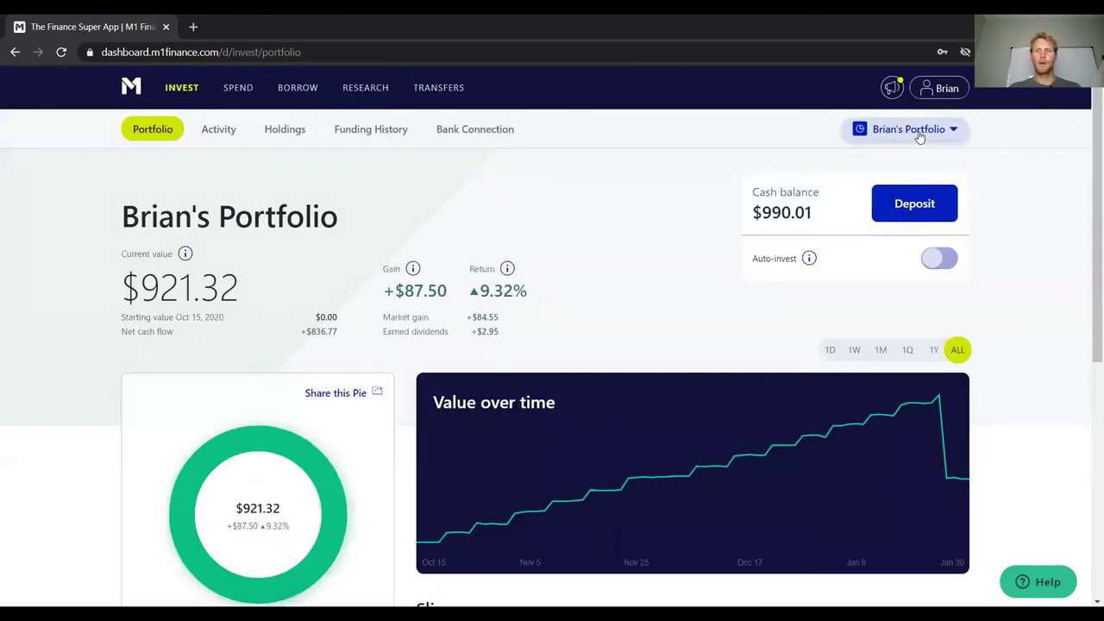
pyautogui.click(922, 130)
pyautogui.click(850, 211)
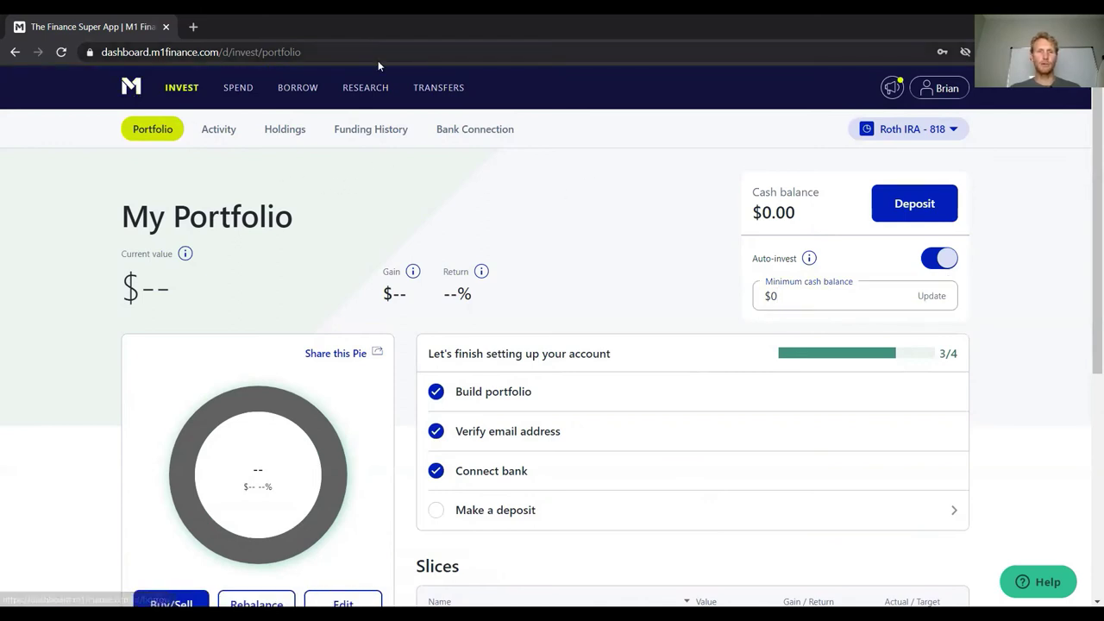
pyautogui.click(894, 138)
pyautogui.click(902, 157)
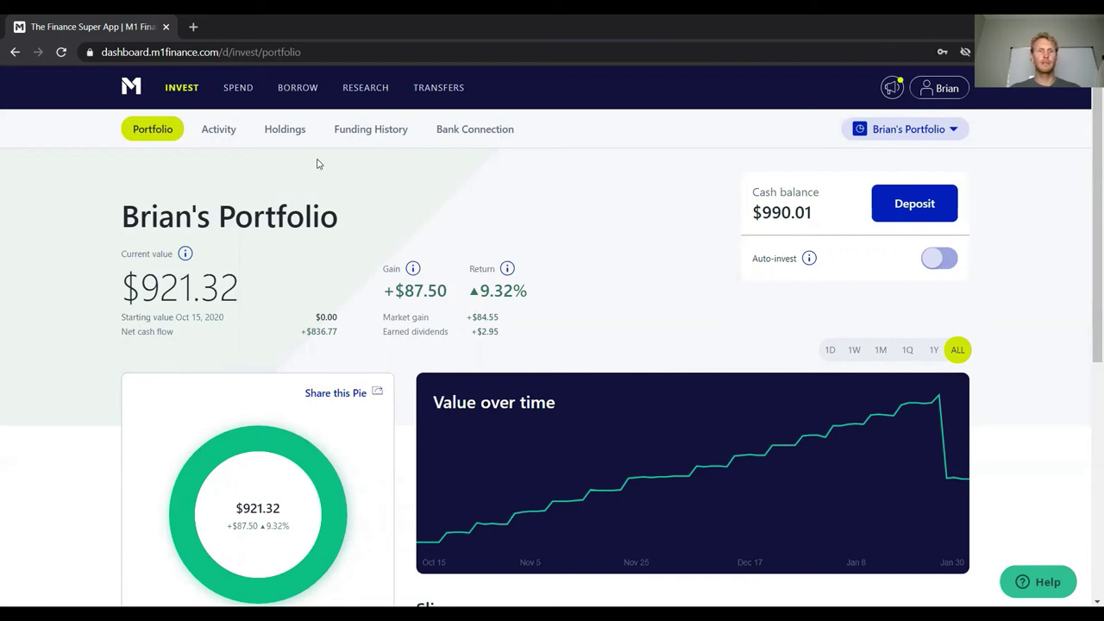
# Open the list of own pies in the research section and start creating a new pie.
pyautogui.click(364, 90)
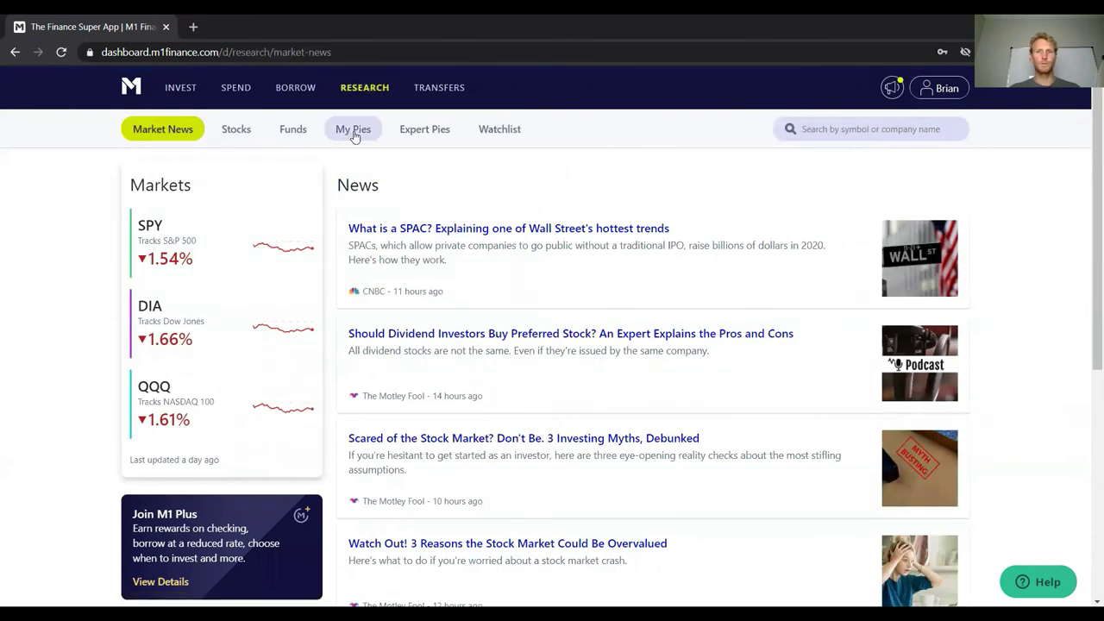
pyautogui.click(353, 131)
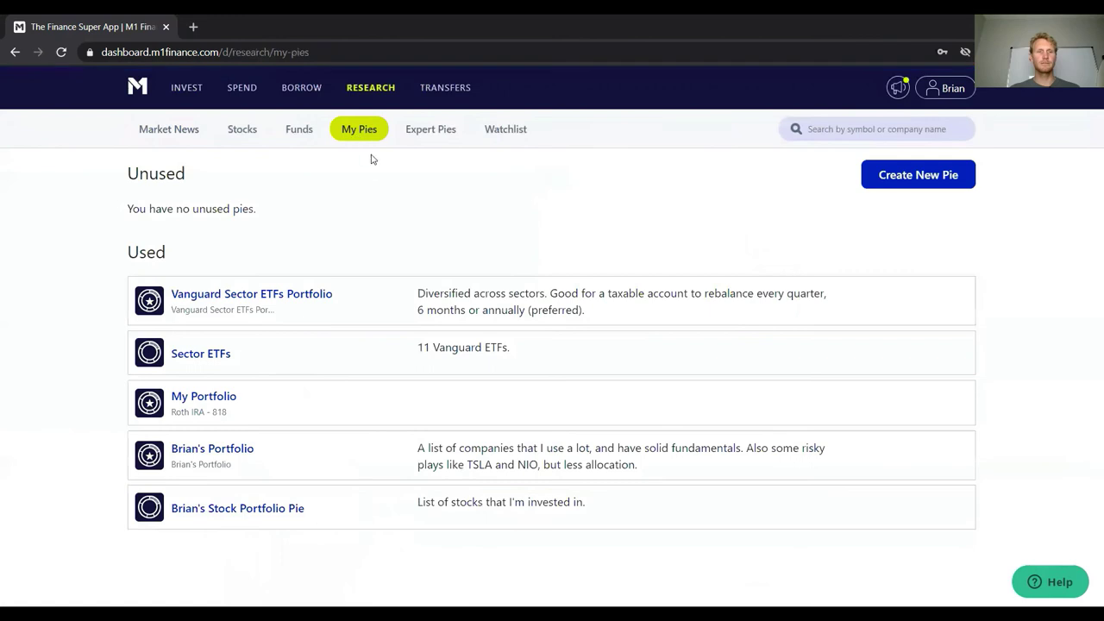
pyautogui.click(949, 179)
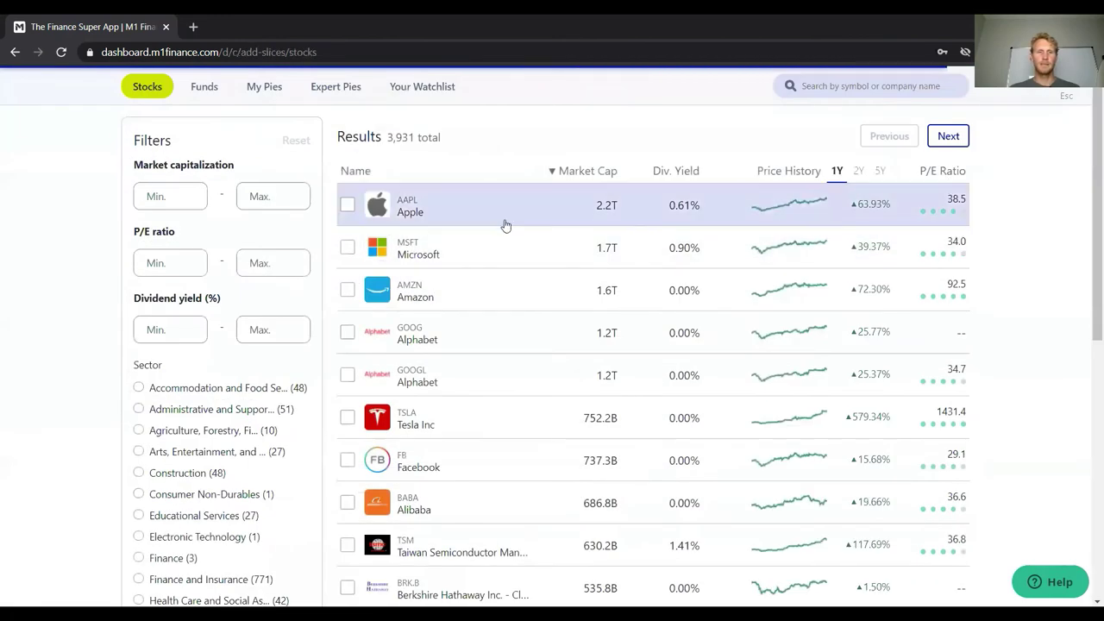
# Create the new pie from the Tesla Inc and Apple stocks and review its performance and slices.
pyautogui.scroll(-2, 586, 293)
pyautogui.scroll(2, 575, 323)
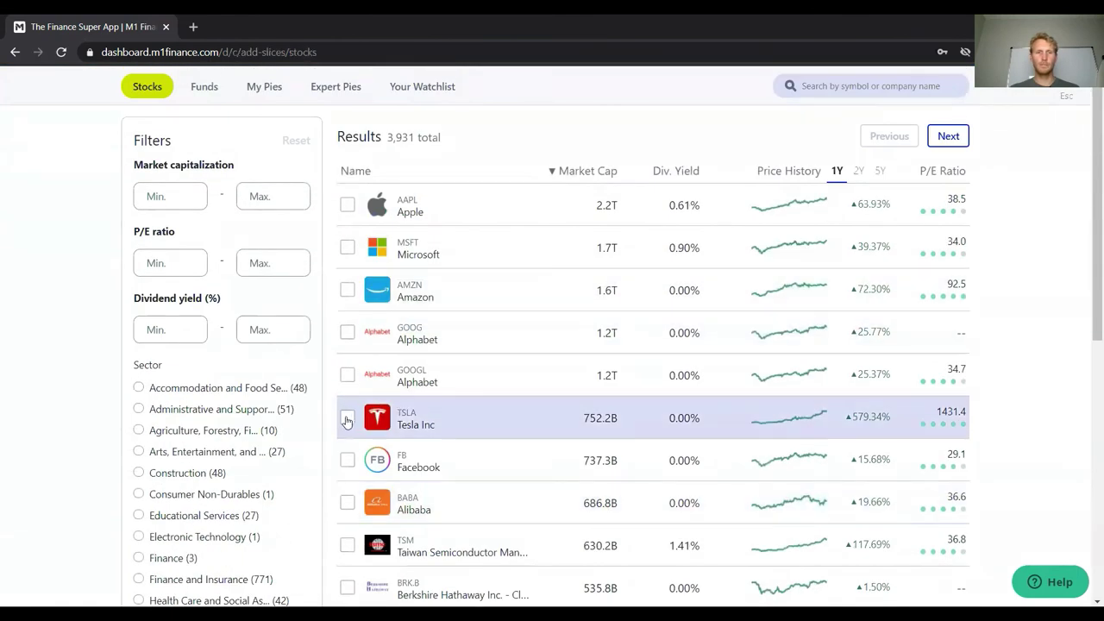
pyautogui.click(346, 417)
pyautogui.click(346, 204)
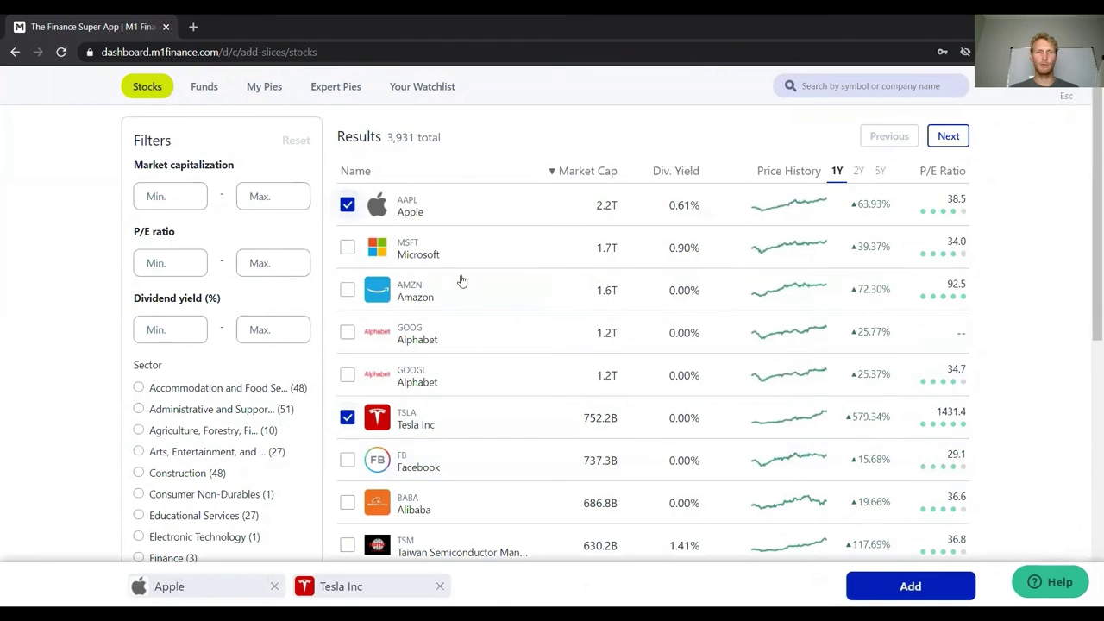
pyautogui.click(907, 588)
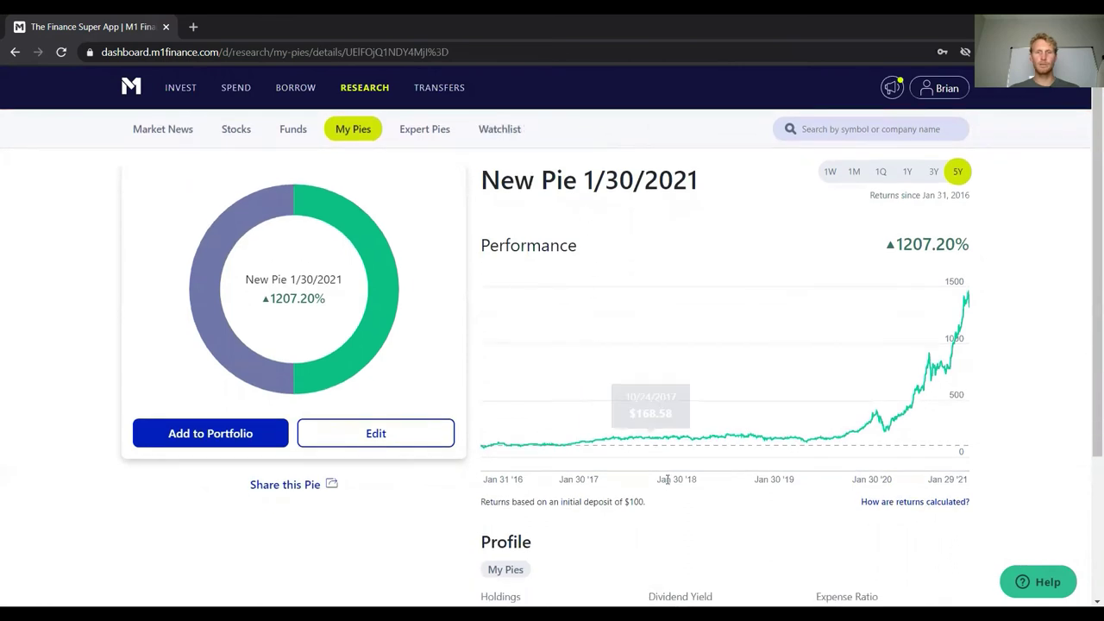
pyautogui.scroll(-2, 737, 493)
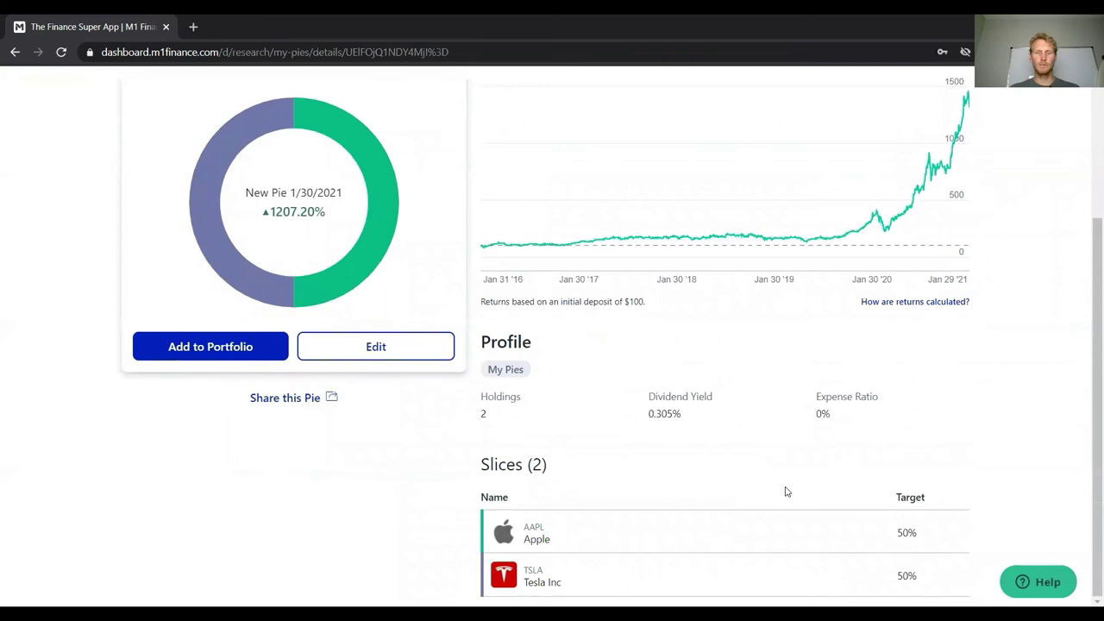
pyautogui.scroll(1, 722, 481)
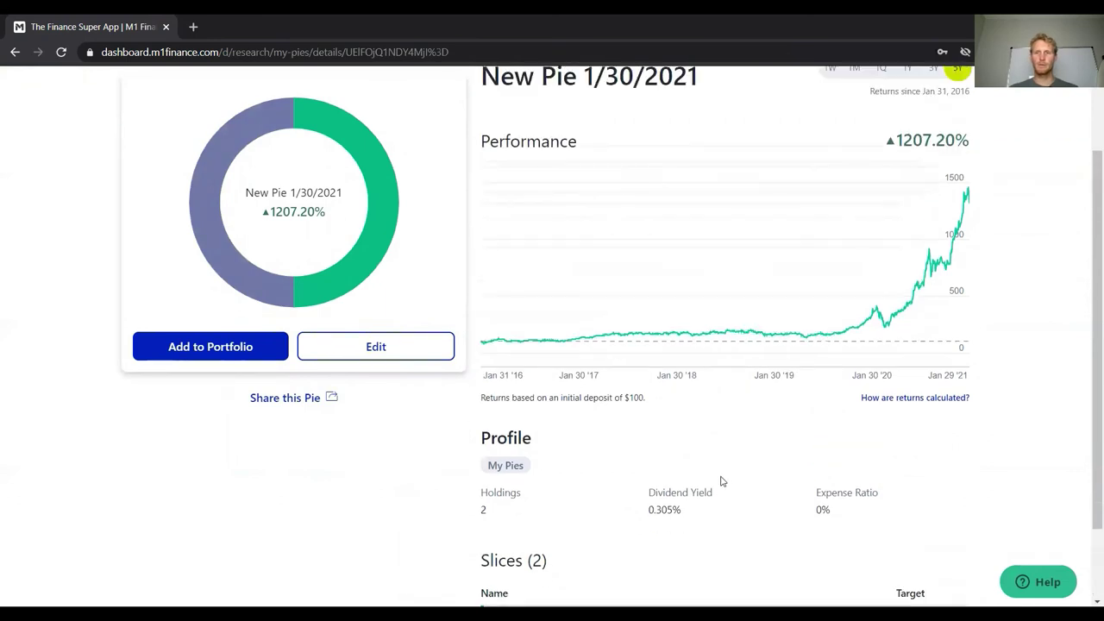
# Examine the new pie's performance chart and slices, view the Apple stock's details, and return to the pie.
pyautogui.scroll(1, 722, 481)
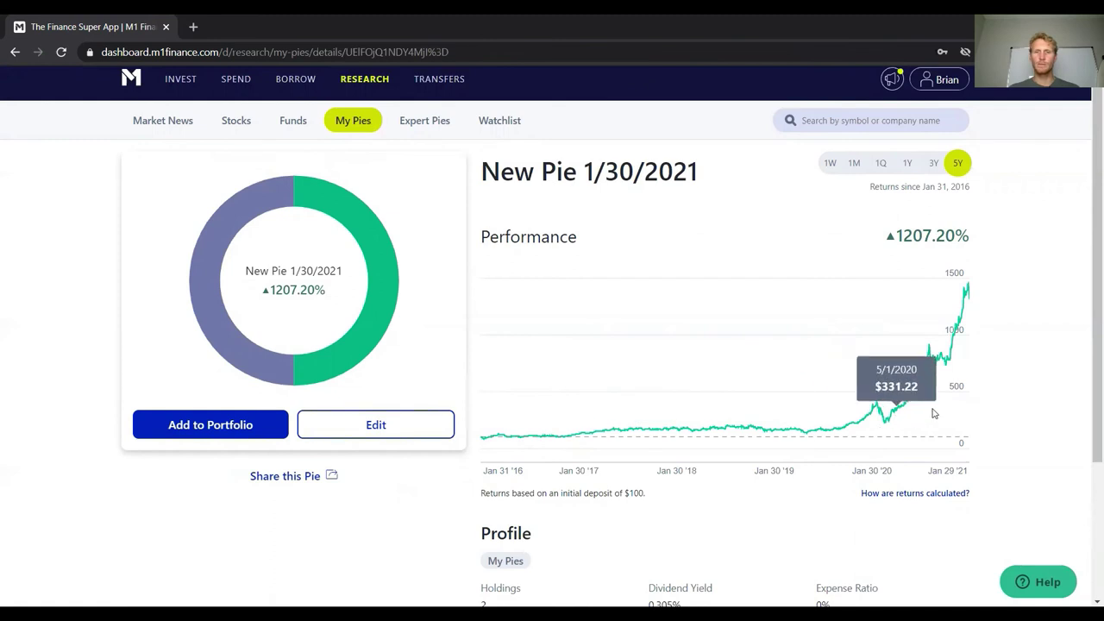
pyautogui.scroll(-2, 1006, 396)
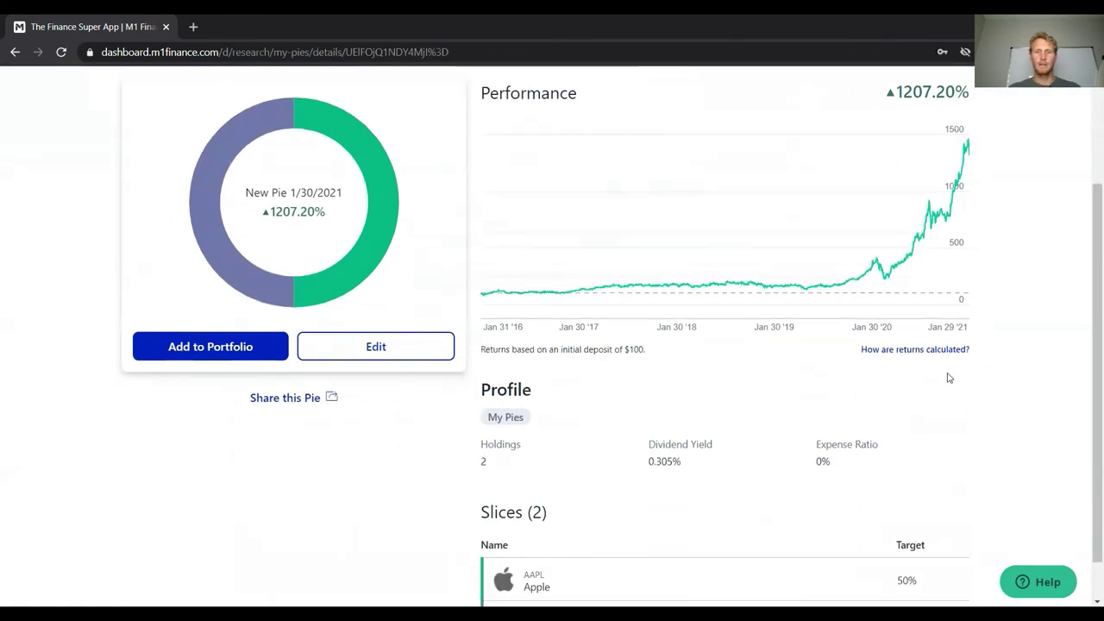
pyautogui.scroll(-1, 944, 377)
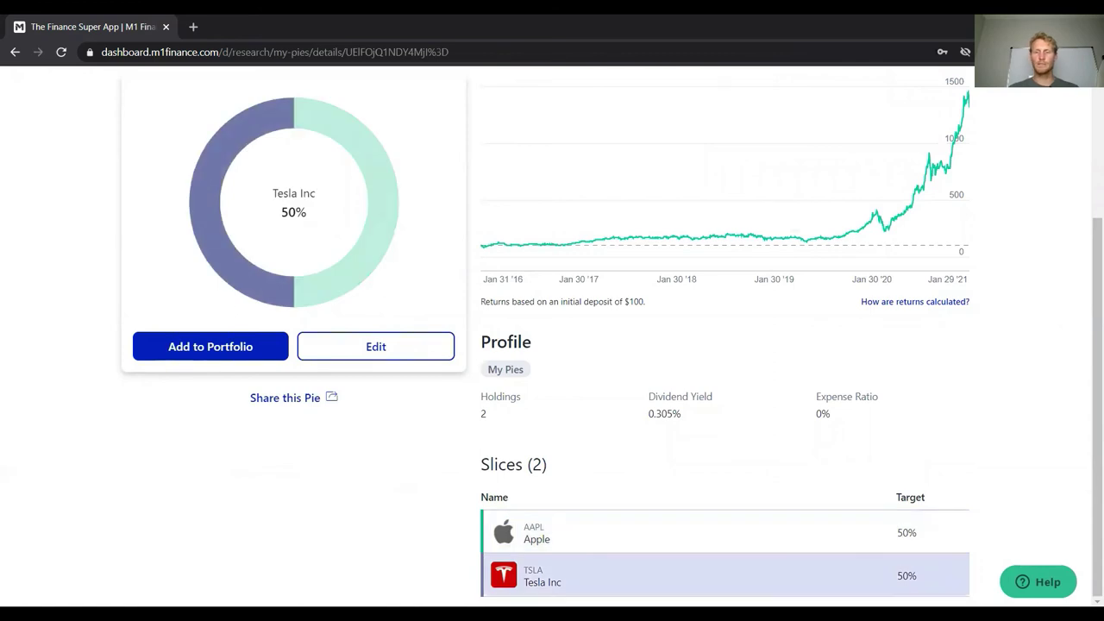
pyautogui.scroll(2, 294, 463)
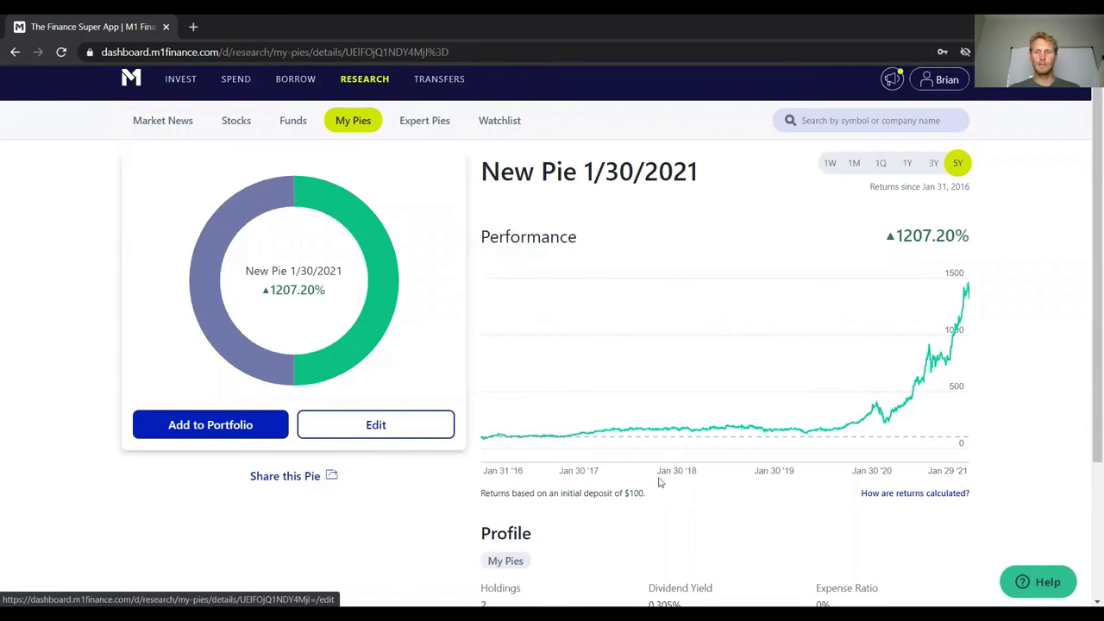
pyautogui.scroll(-2, 660, 480)
pyautogui.click(907, 530)
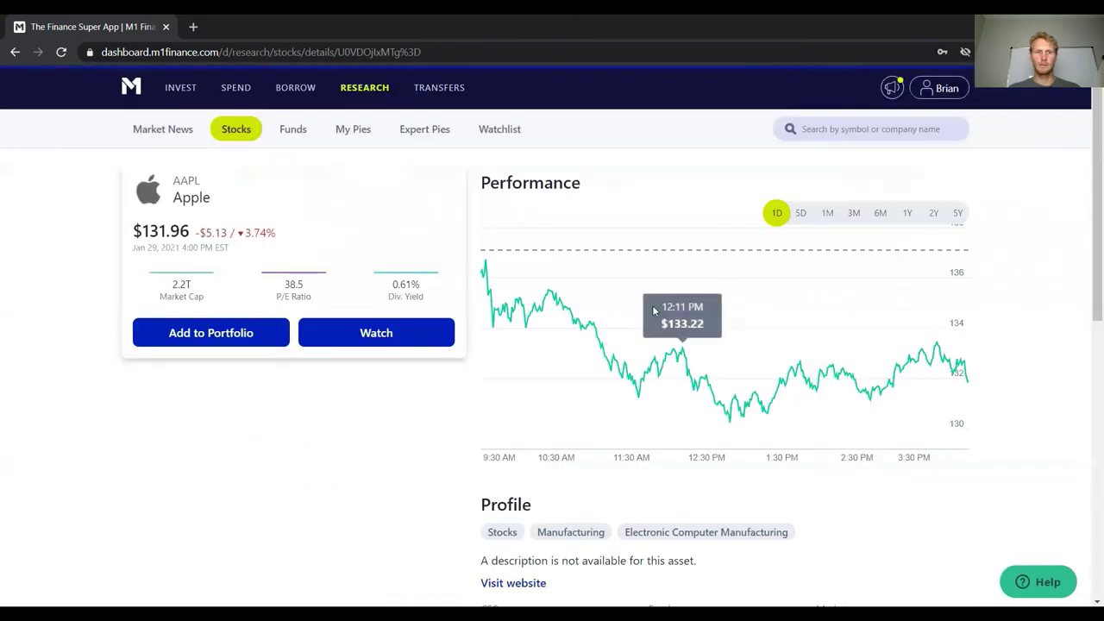
pyautogui.click(15, 52)
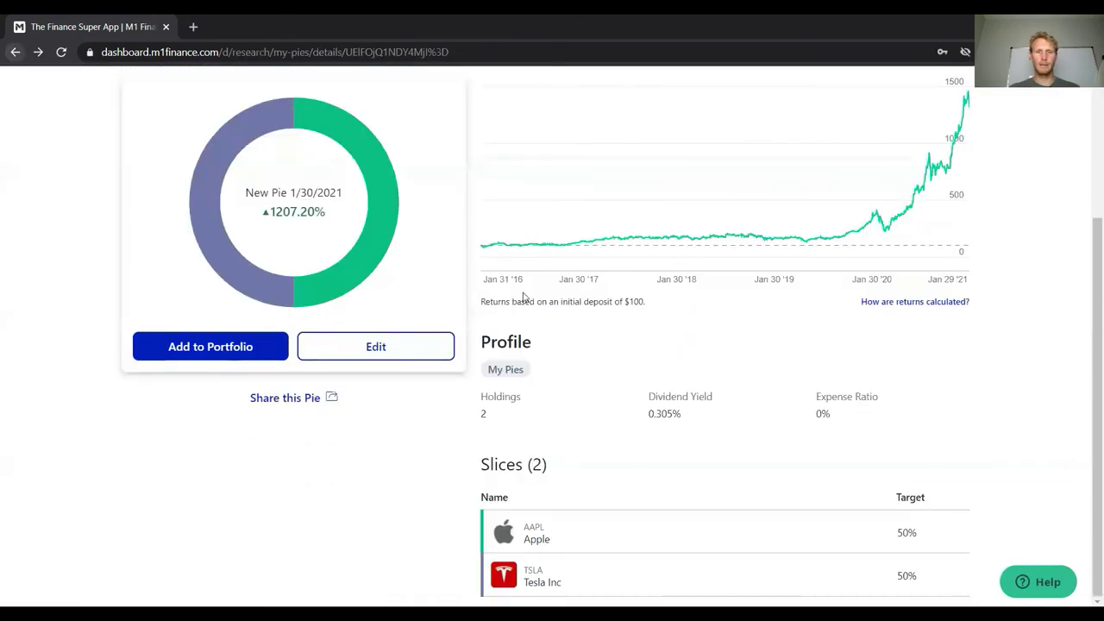
# Edit the new pie to target 60% Apple and 40% Tesla Inc, and save it.
pyautogui.click(379, 355)
pyautogui.click(429, 165)
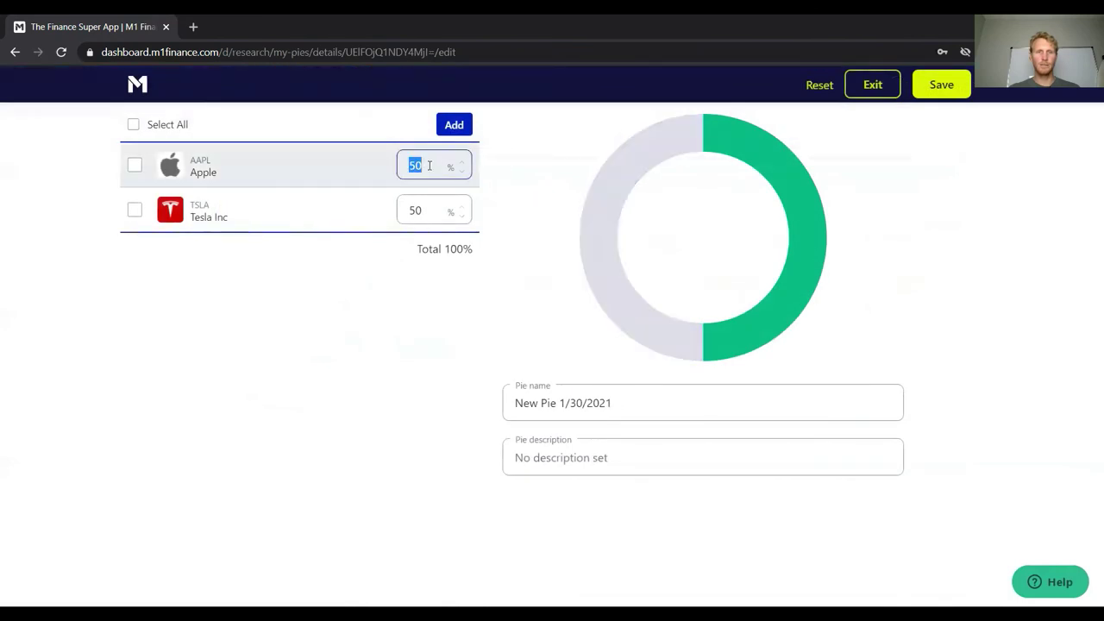
pyautogui.write('60')
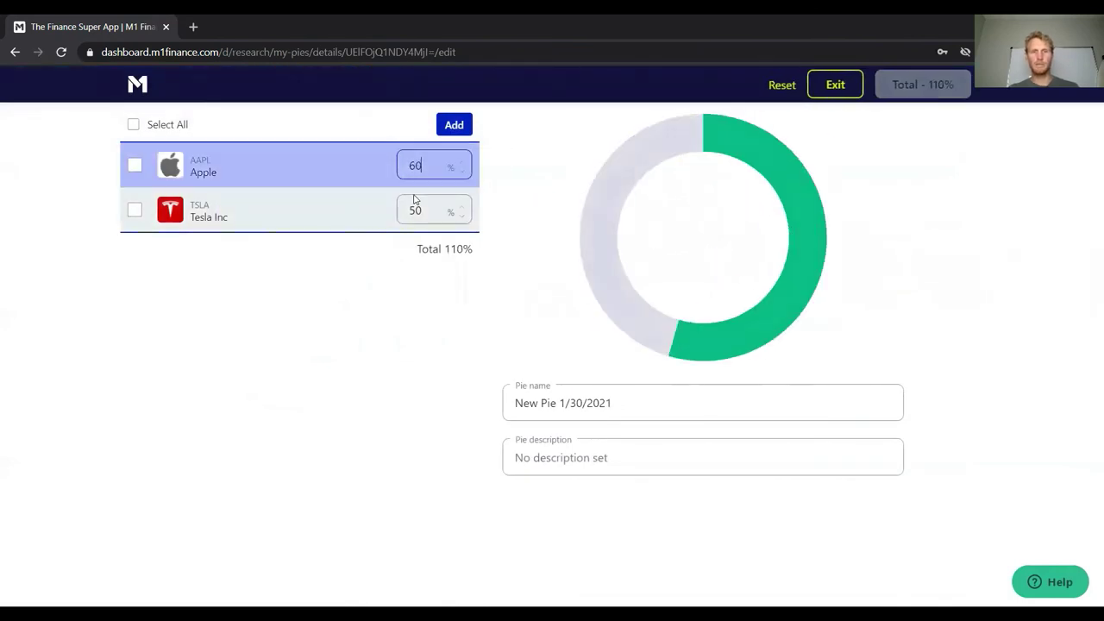
pyautogui.click(438, 213)
pyautogui.write('40')
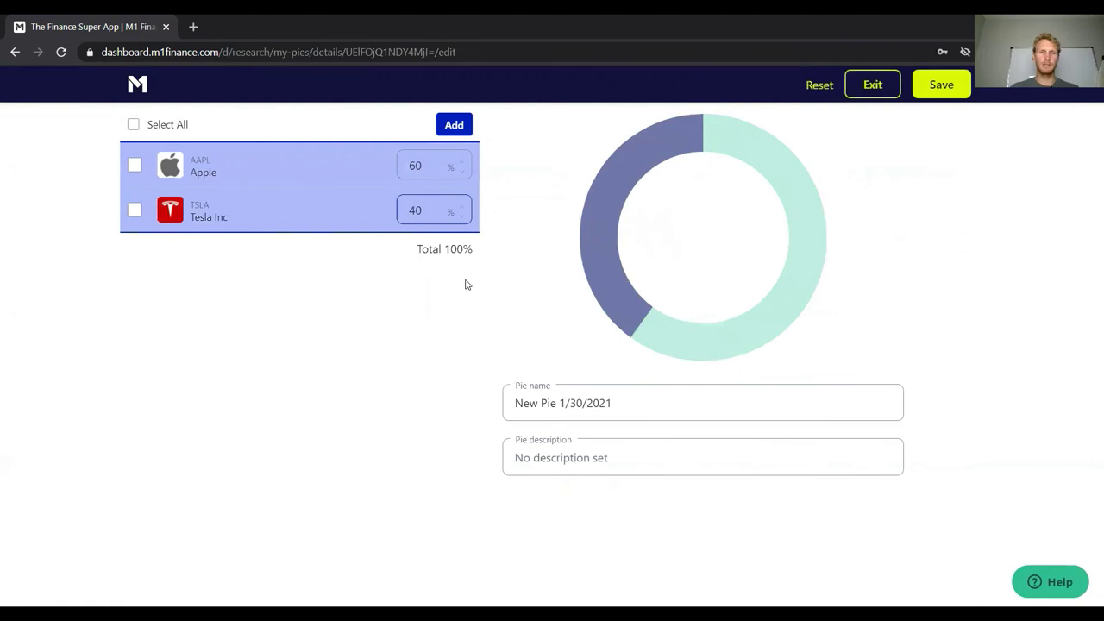
pyautogui.click(453, 365)
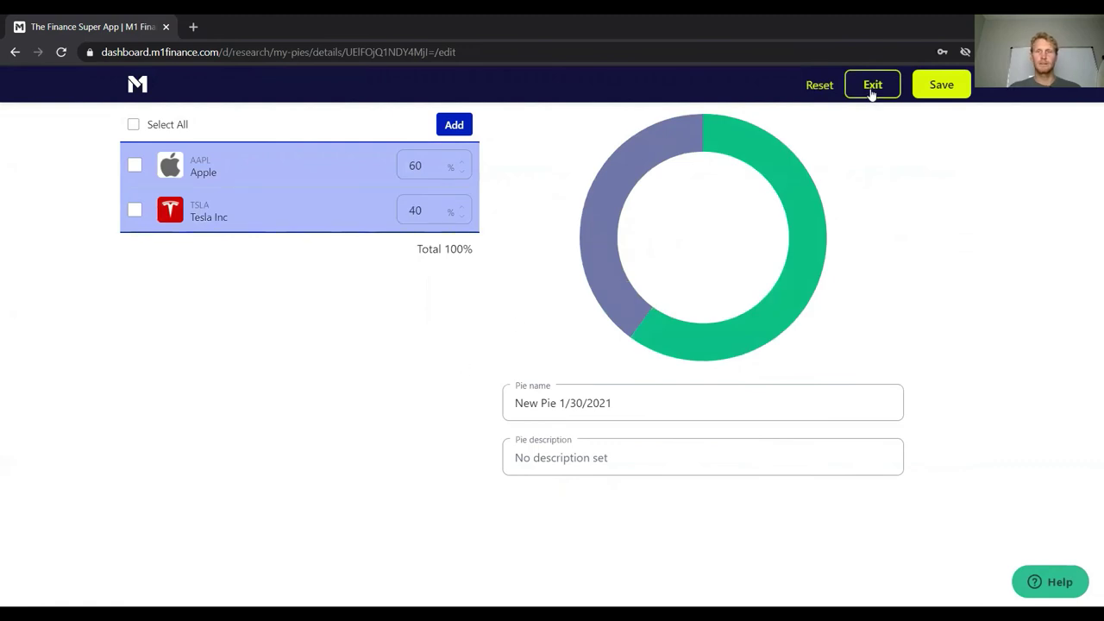
pyautogui.click(938, 87)
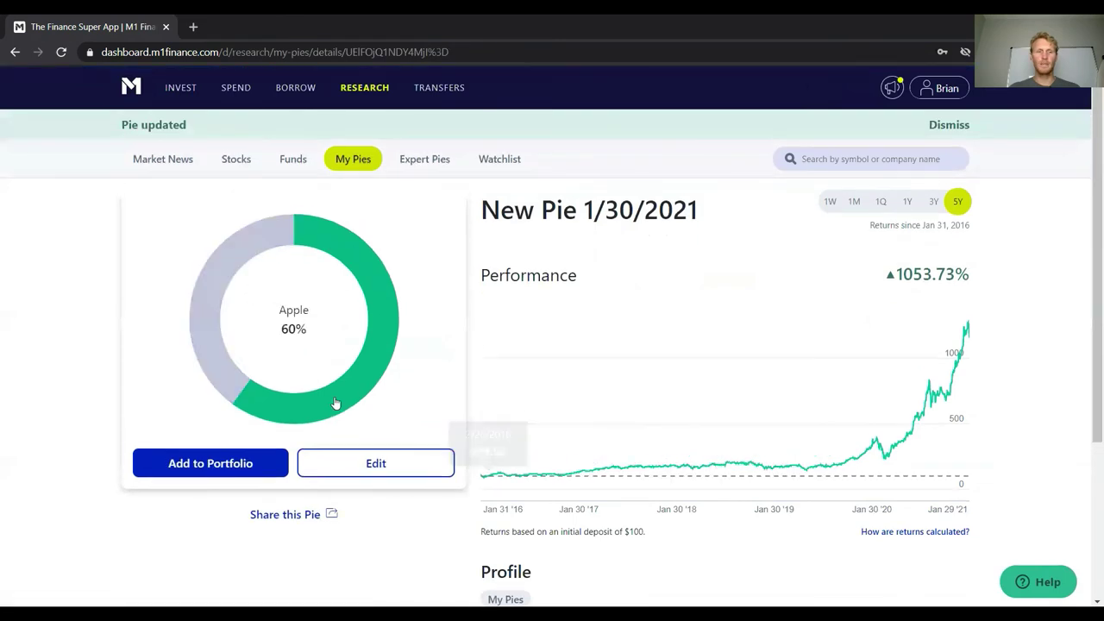
# Add New Pie 1/30/2021 to the personal stock portfolio account as a slice beside the existing stock portfolio pie.
pyautogui.click(233, 466)
pyautogui.scroll(-1, 455, 315)
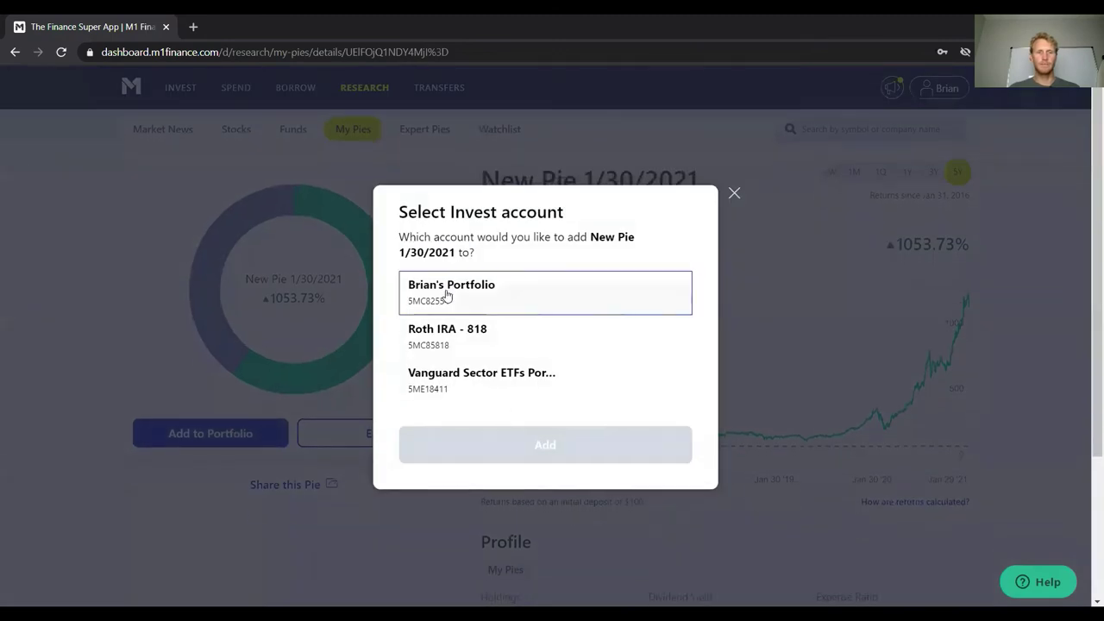
pyautogui.click(446, 296)
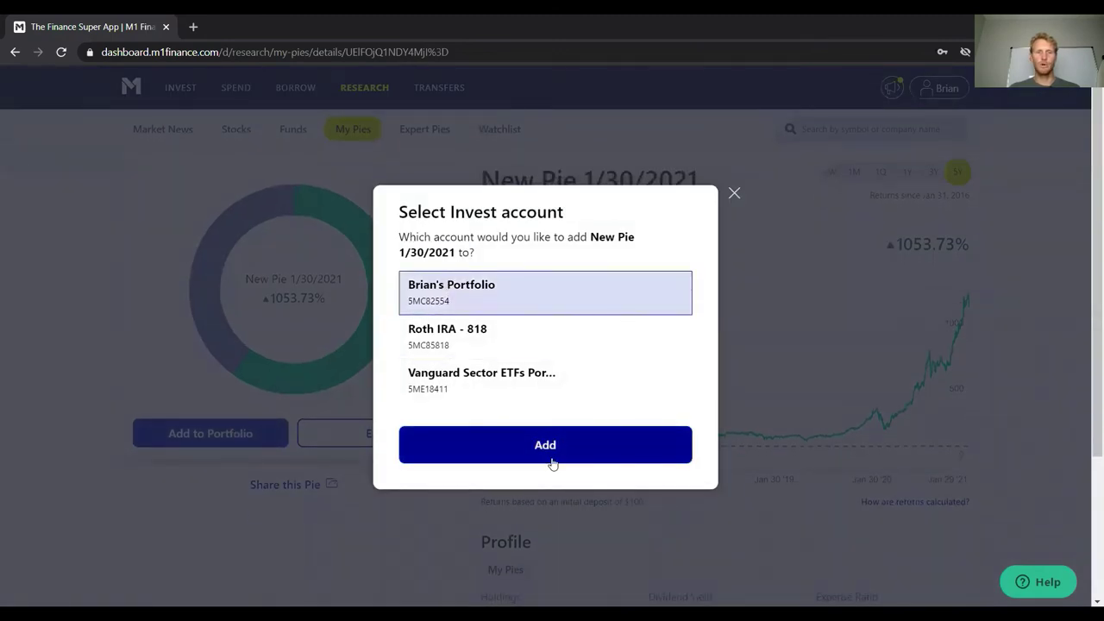
pyautogui.click(555, 447)
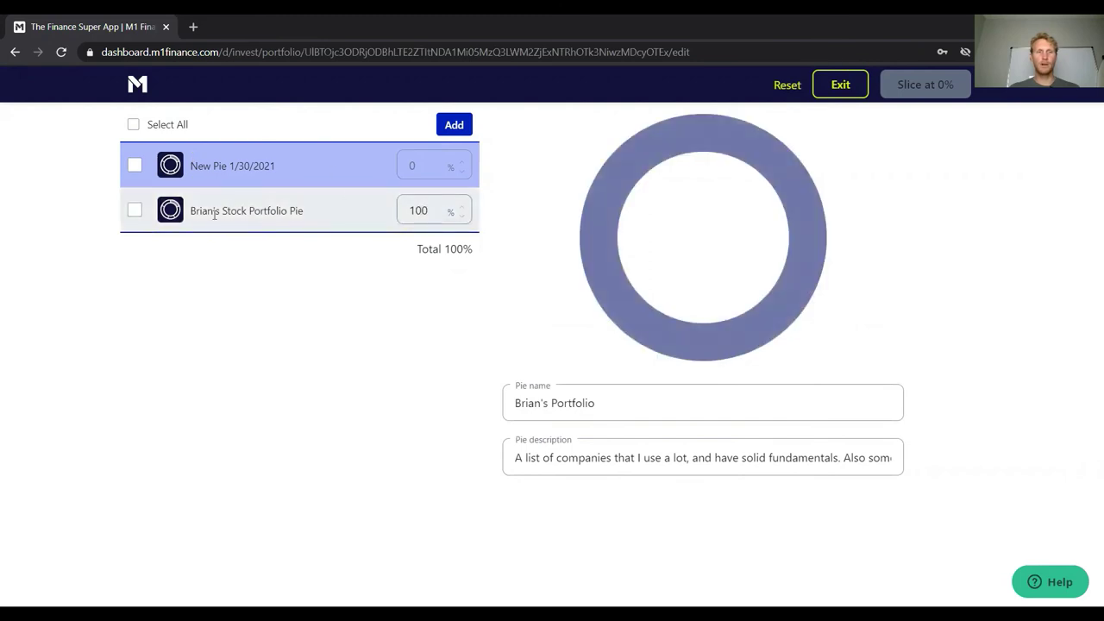
pyautogui.moveTo(196, 212); pyautogui.dragTo(350, 213)
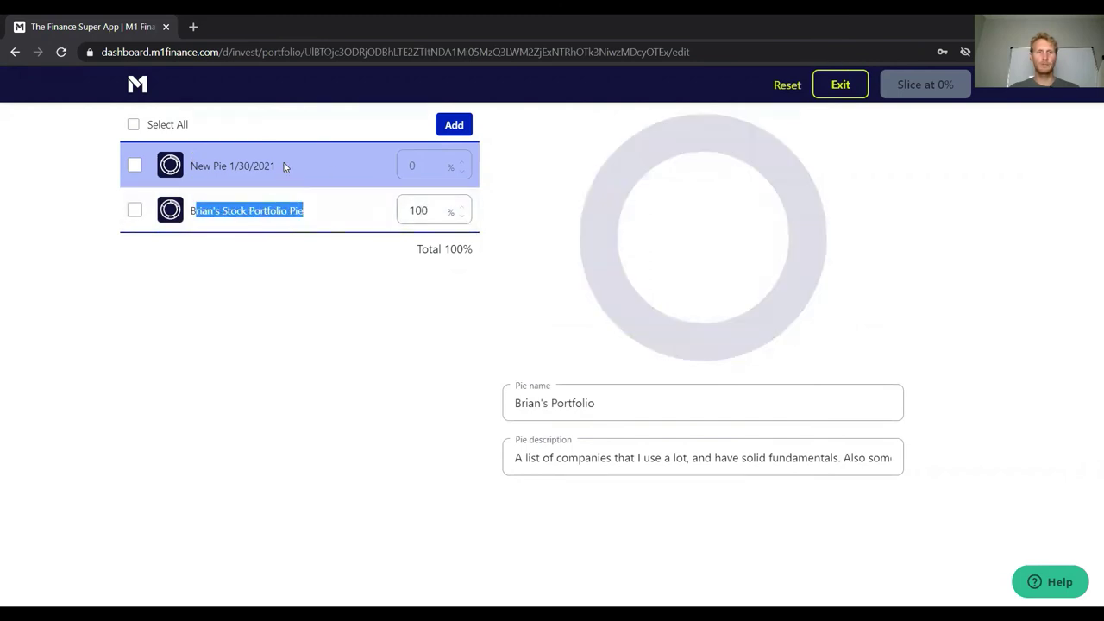
pyautogui.moveTo(277, 167); pyautogui.dragTo(190, 166)
pyautogui.click(219, 306)
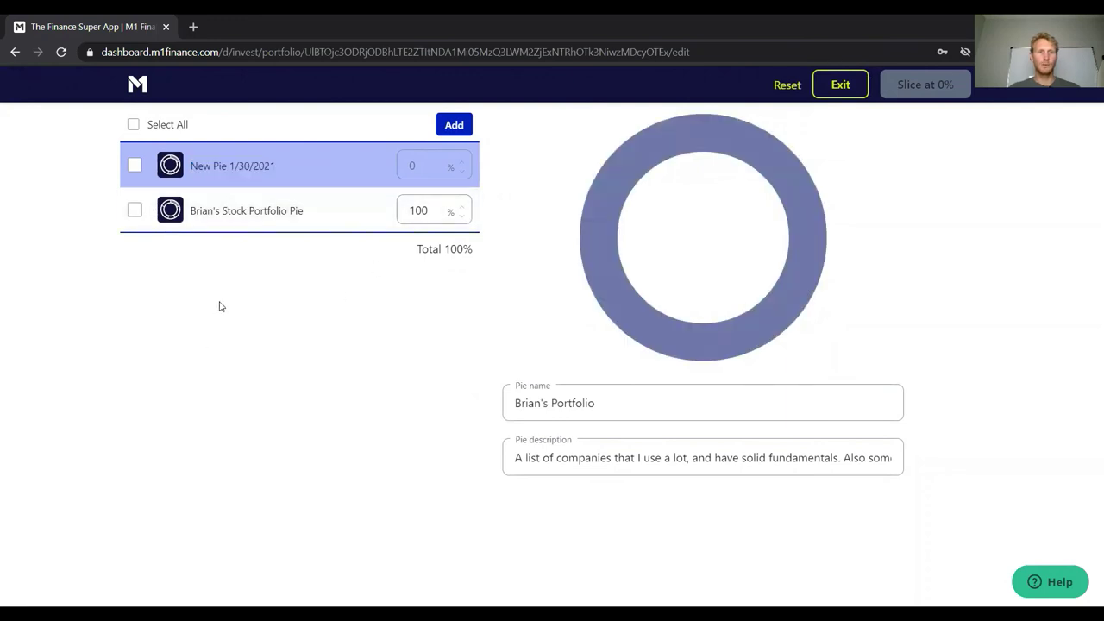
pyautogui.click(422, 165)
pyautogui.write('50')
pyautogui.doubleClick(421, 165)
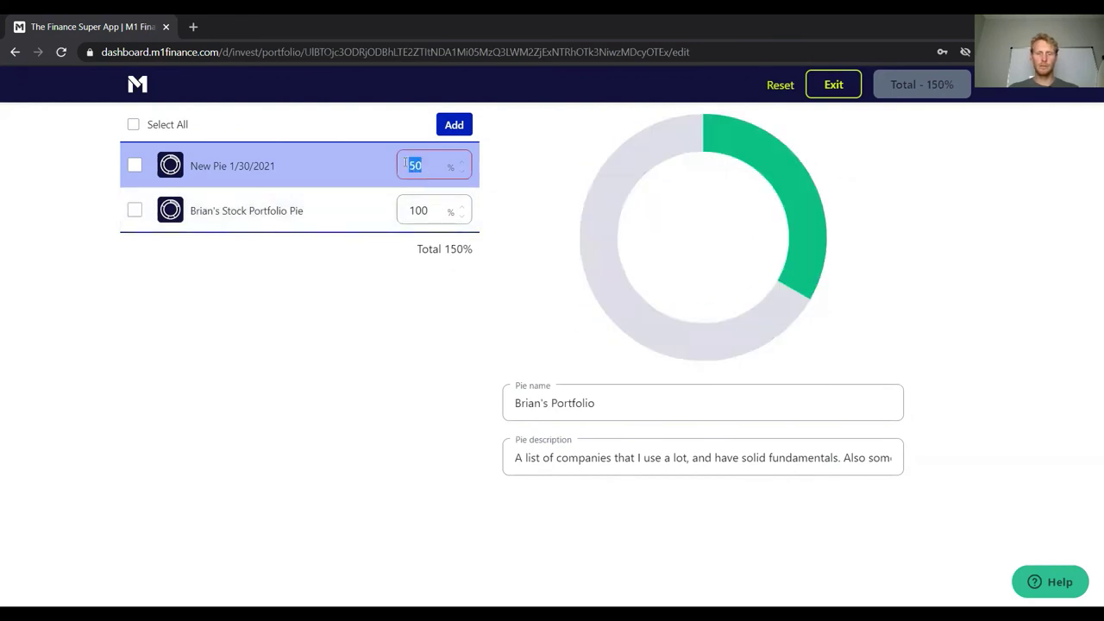
pyautogui.write('0')
pyautogui.click(339, 338)
pyautogui.click(418, 211)
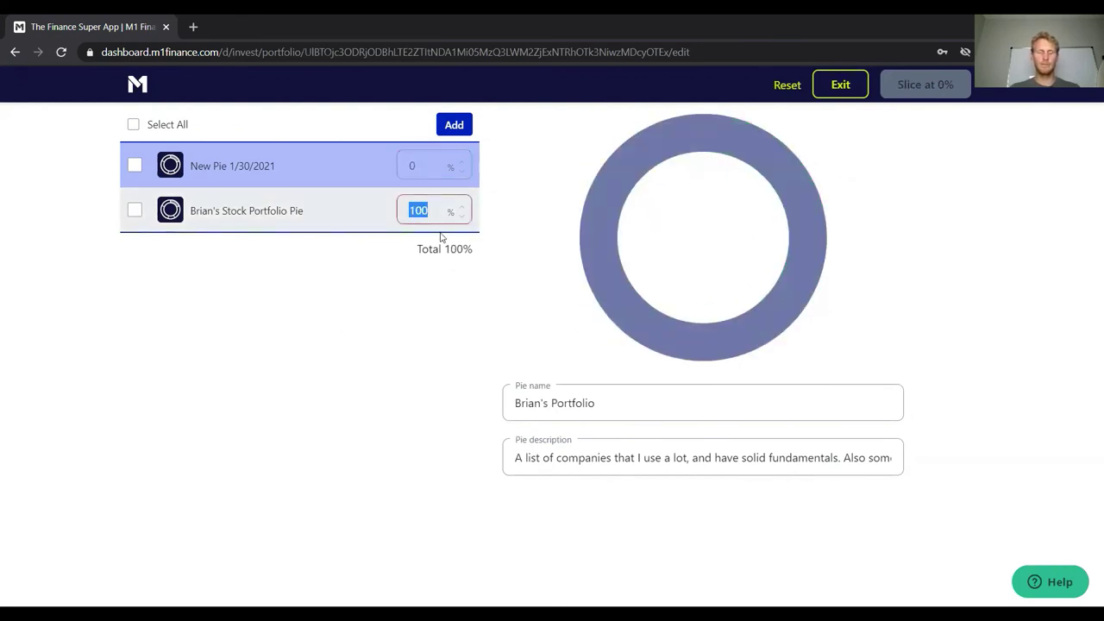
pyautogui.click(380, 293)
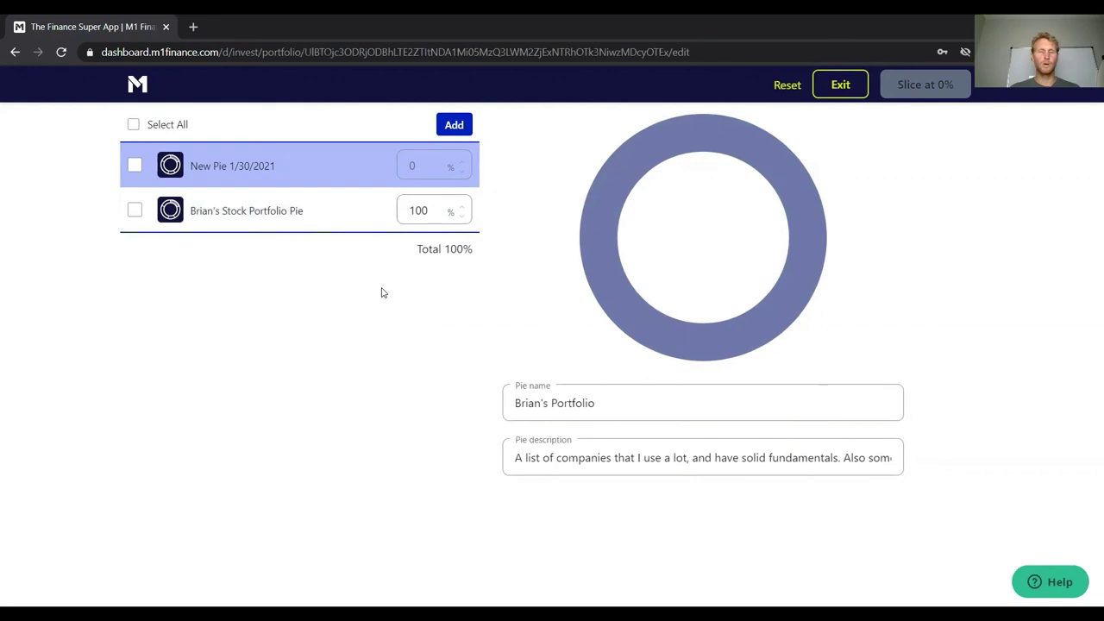
# Allocate 50% of the portfolio to New Pie 1/30/2021 and 50% to the existing stock portfolio pie.
pyautogui.click(433, 164)
pyautogui.write('50')
pyautogui.press('Tab')
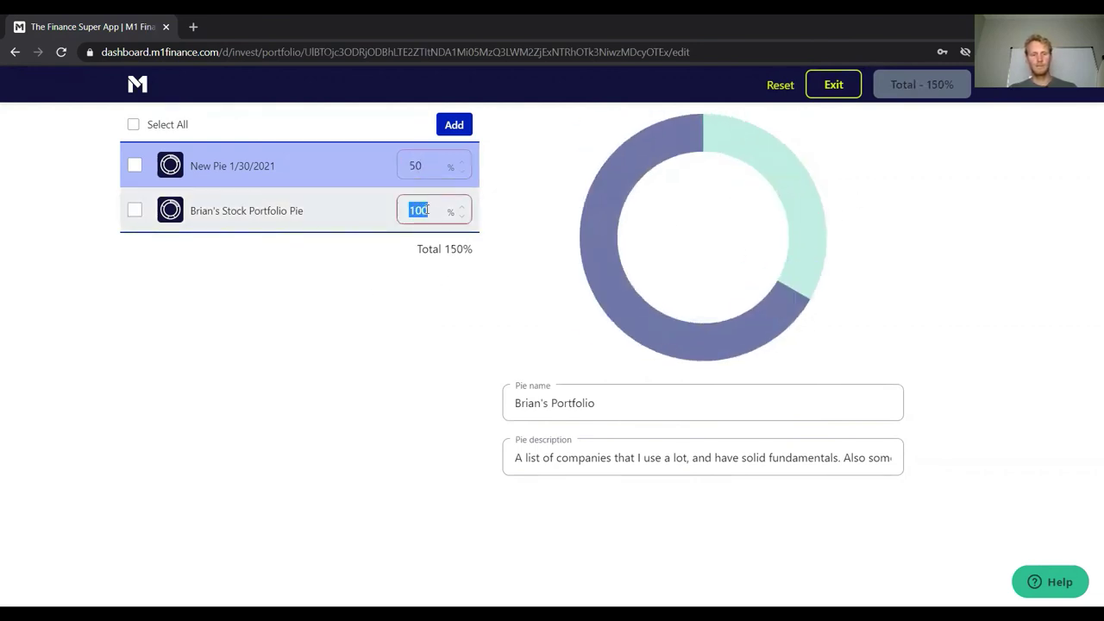
pyautogui.write('50')
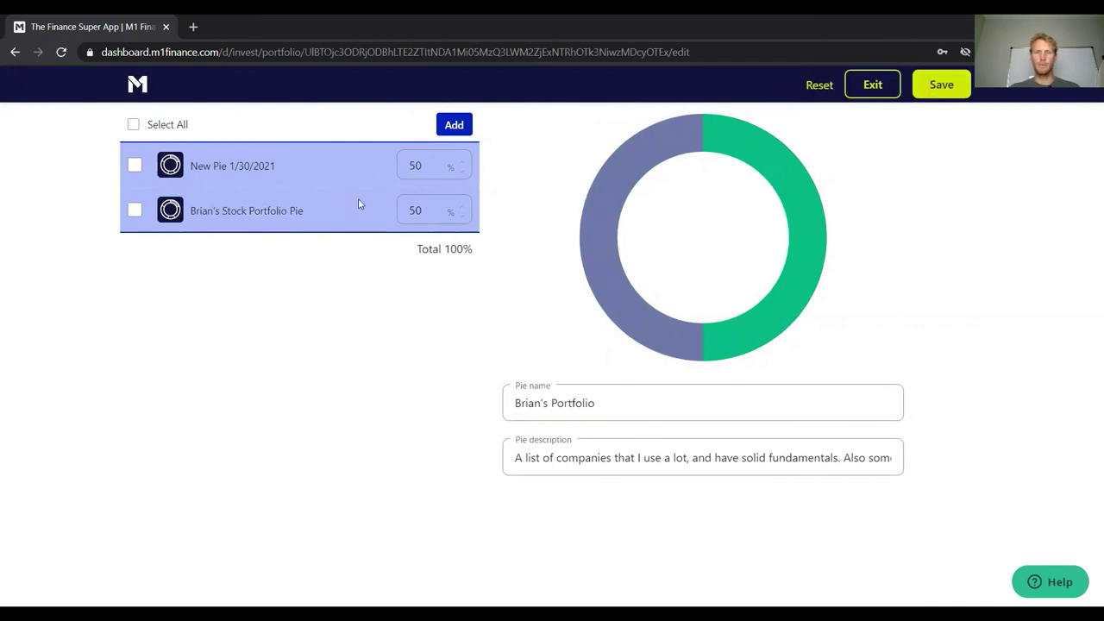
# Set the existing stock portfolio pie back to 100% and New Pie 1/30/2021 to 0%.
pyautogui.doubleClick(435, 216)
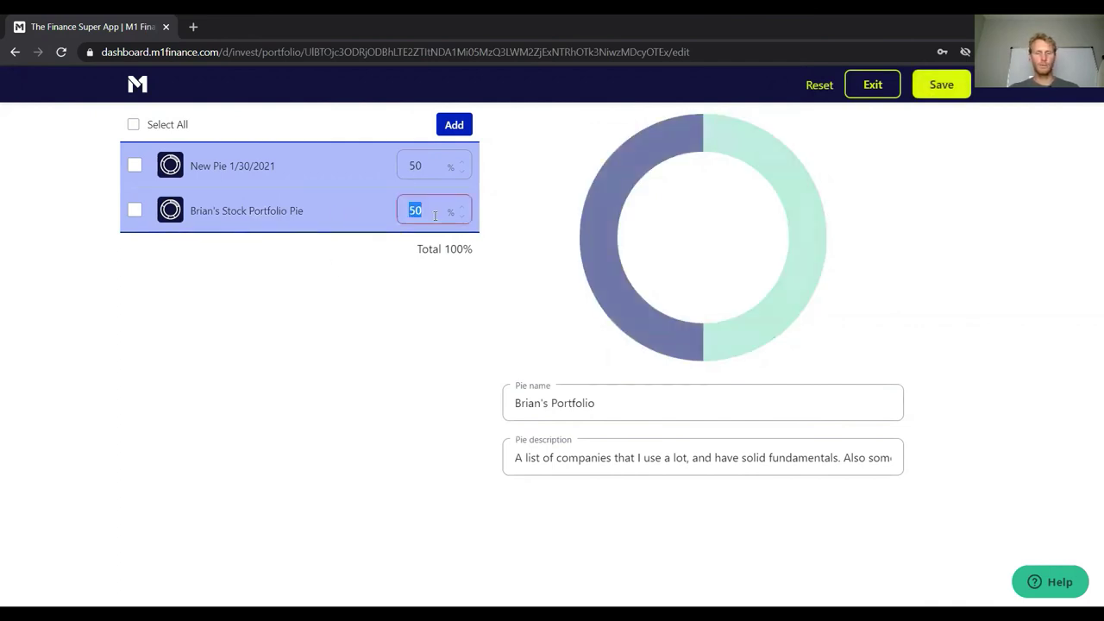
pyautogui.write('2')
pyautogui.press('BackSpace')
pyautogui.write('100')
pyautogui.doubleClick(415, 164)
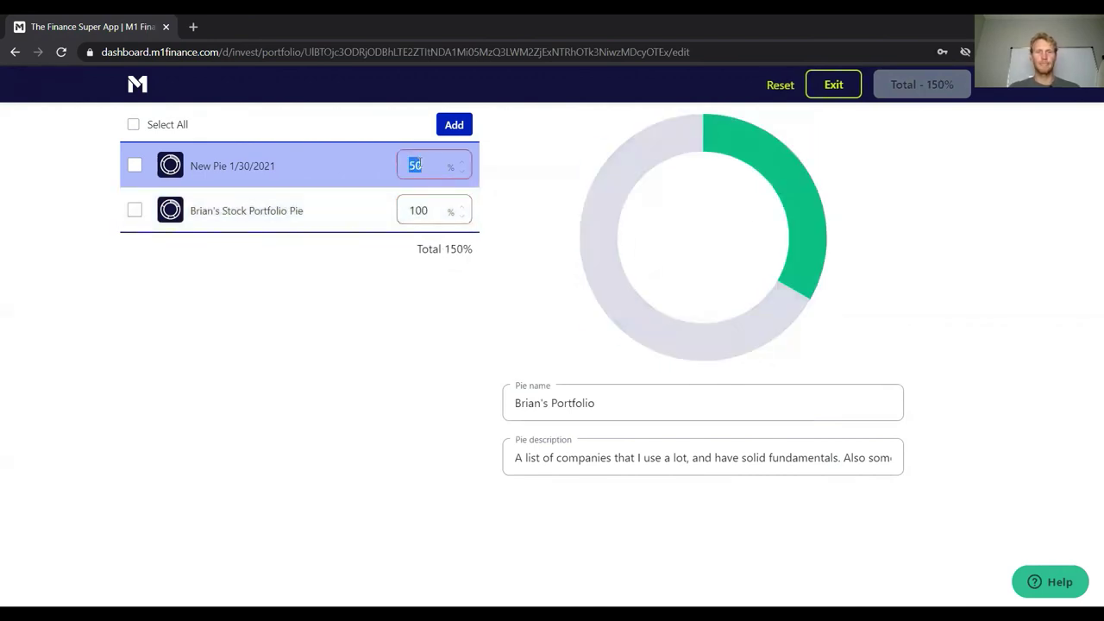
pyautogui.write('0')
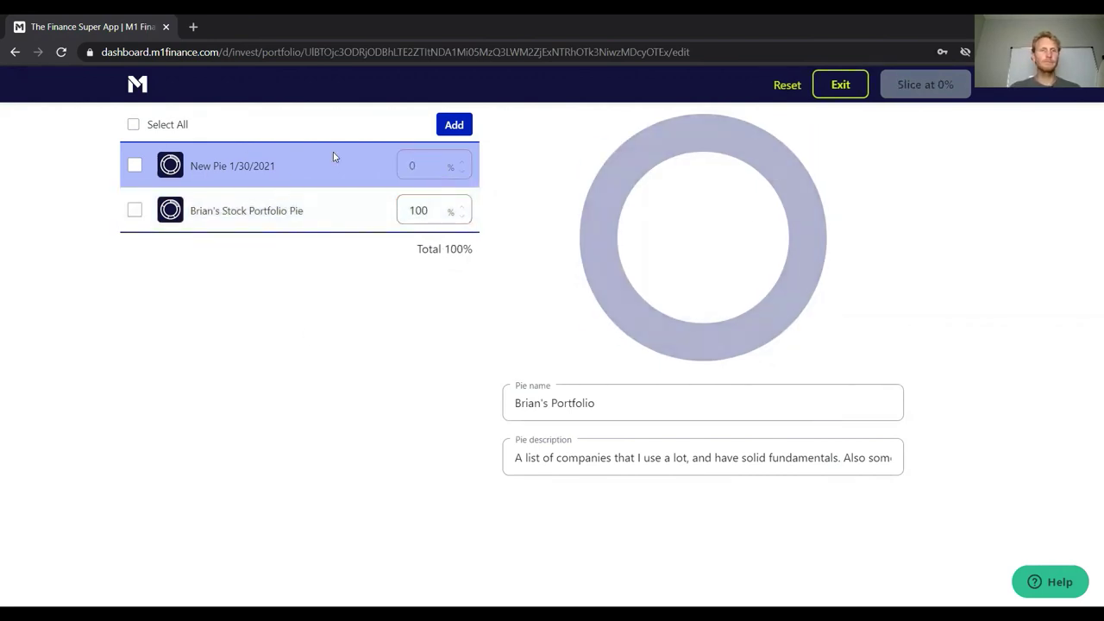
# Remove the New Pie 1/30/2021 slice from the portfolio and exit the pie editor.
pyautogui.click(135, 164)
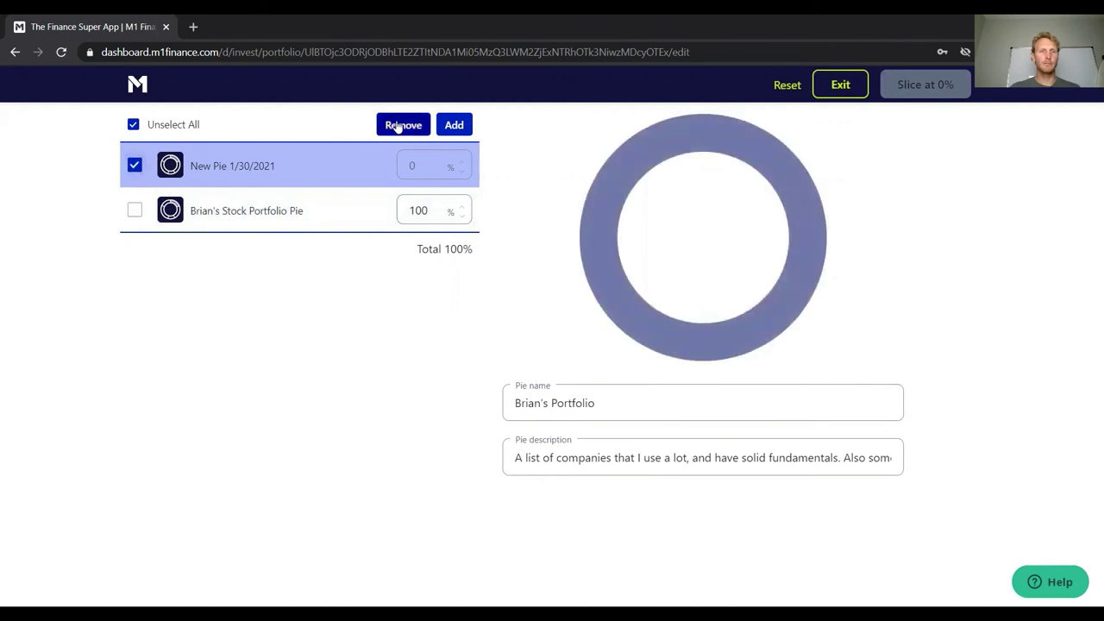
pyautogui.click(396, 126)
pyautogui.click(886, 91)
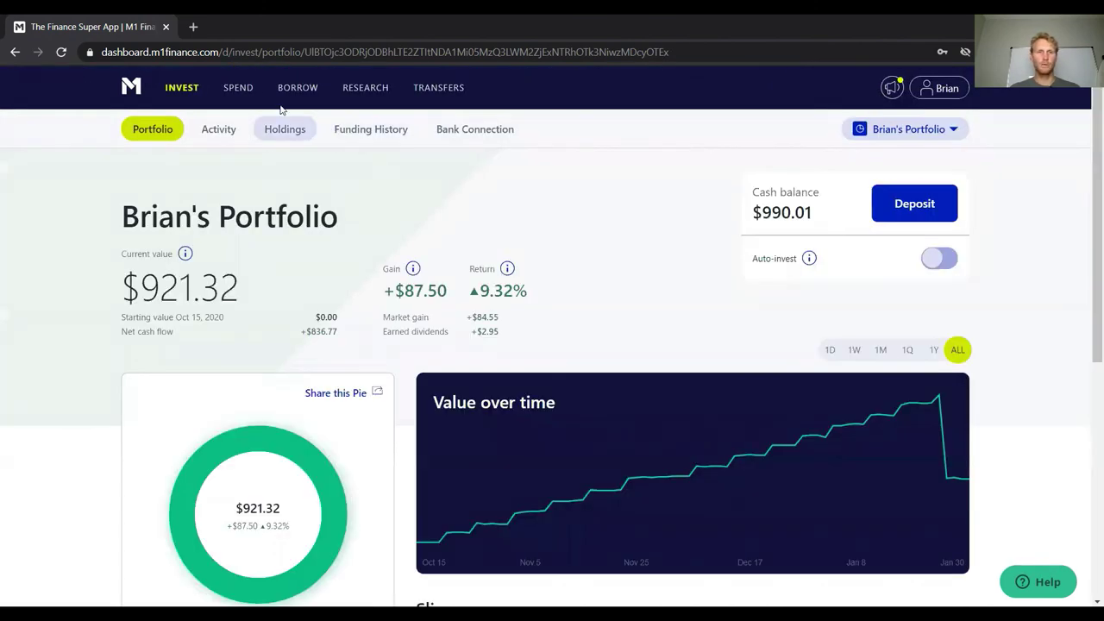
# Browse the research section's own pies, funds, stocks, expert pies and watchlist, and return to the portfolio overview.
pyautogui.click(365, 90)
pyautogui.click(362, 131)
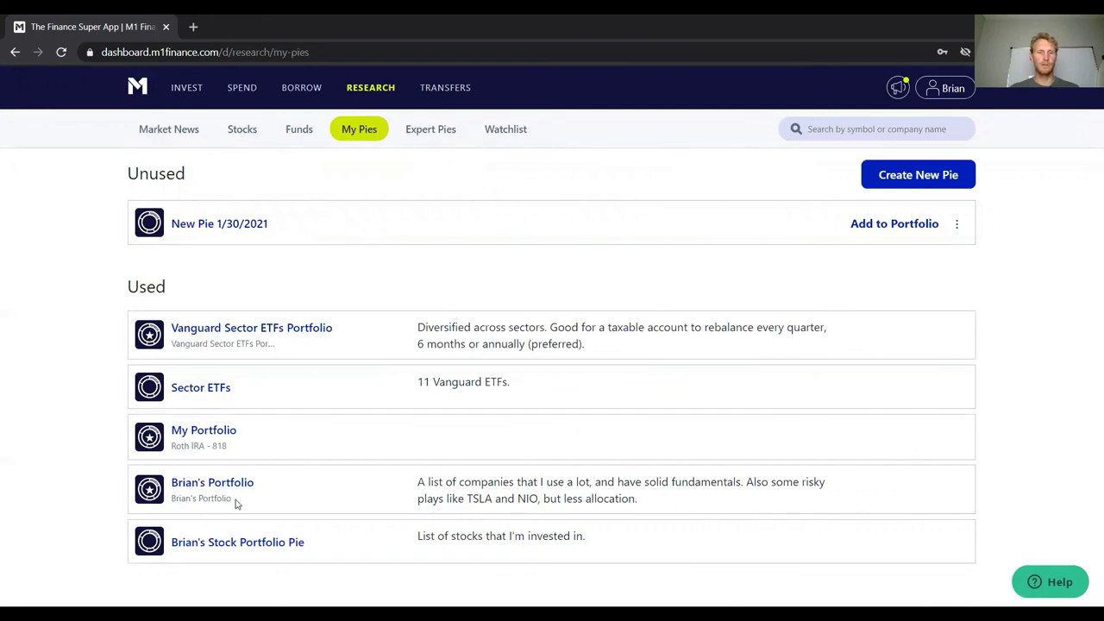
pyautogui.click(295, 135)
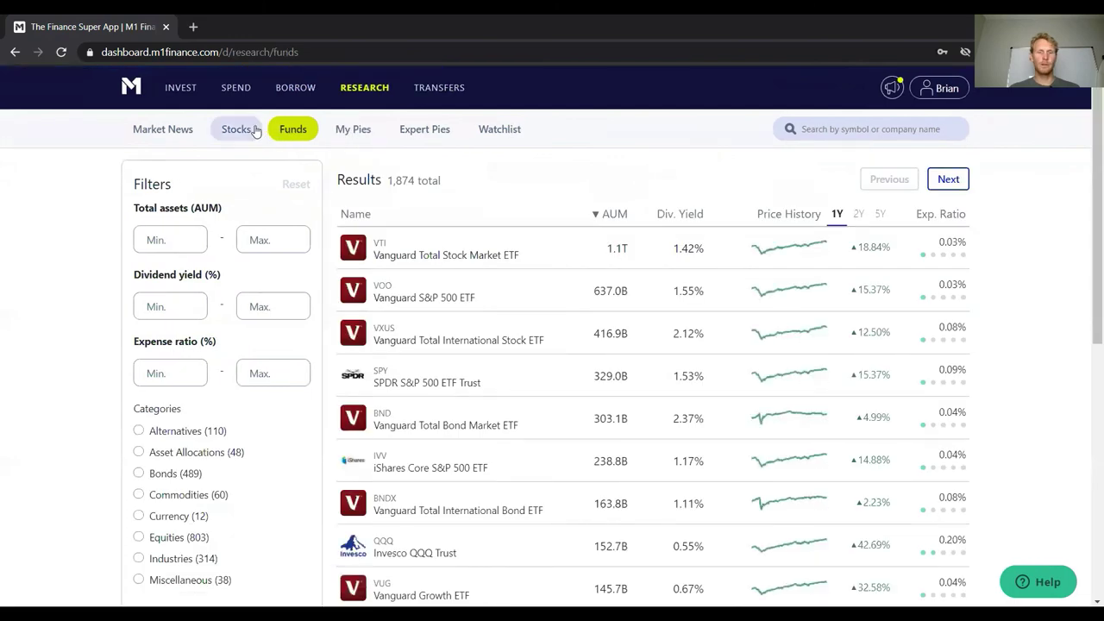
pyautogui.click(236, 129)
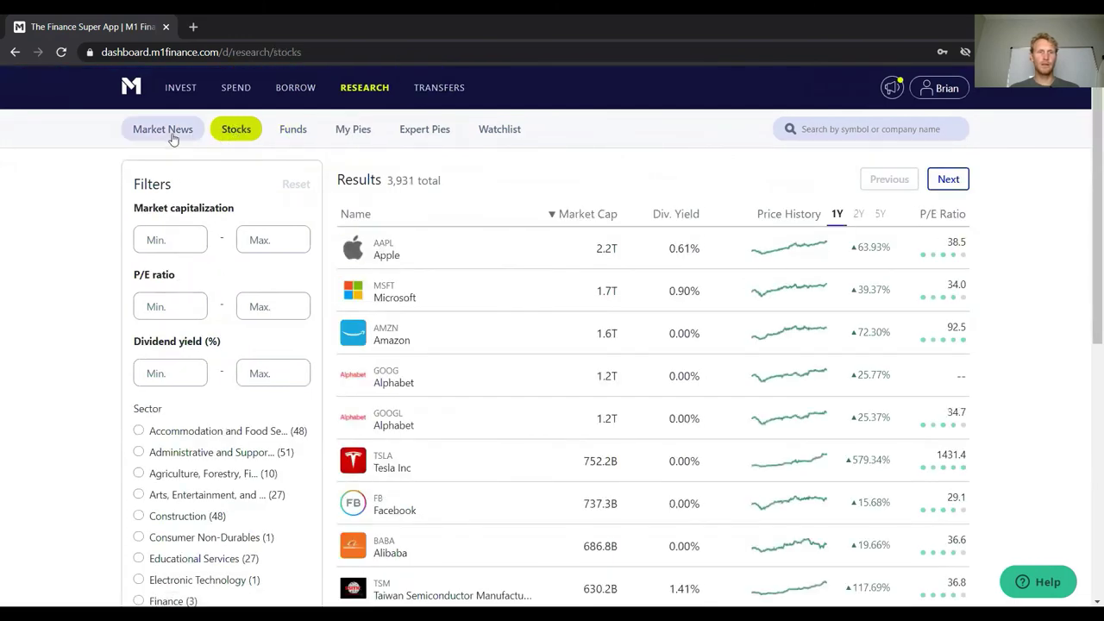
pyautogui.click(423, 129)
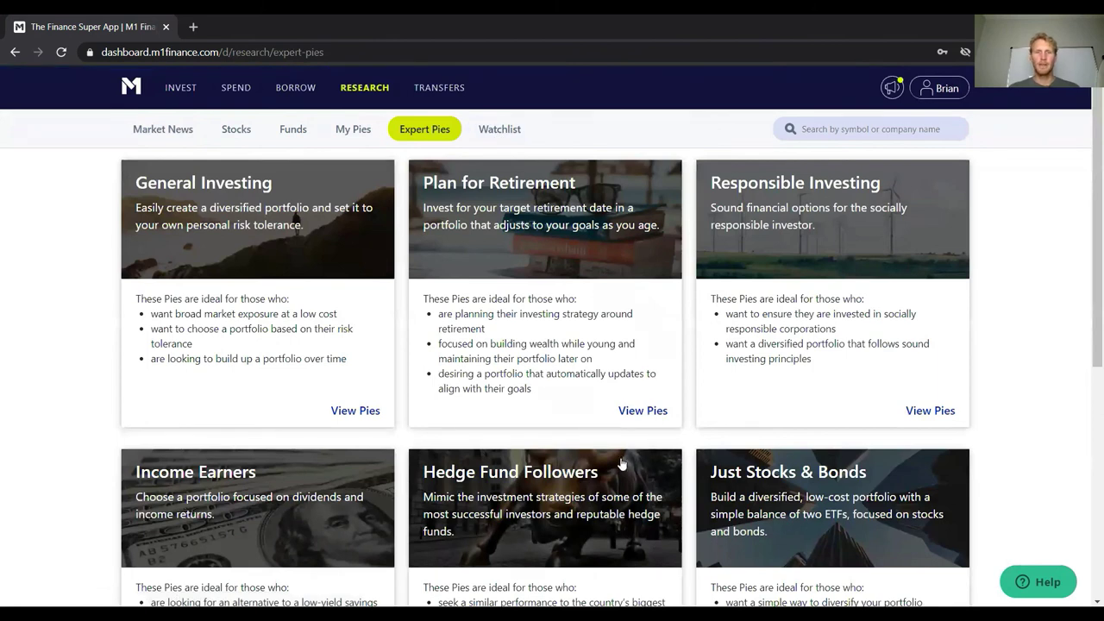
pyautogui.click(509, 129)
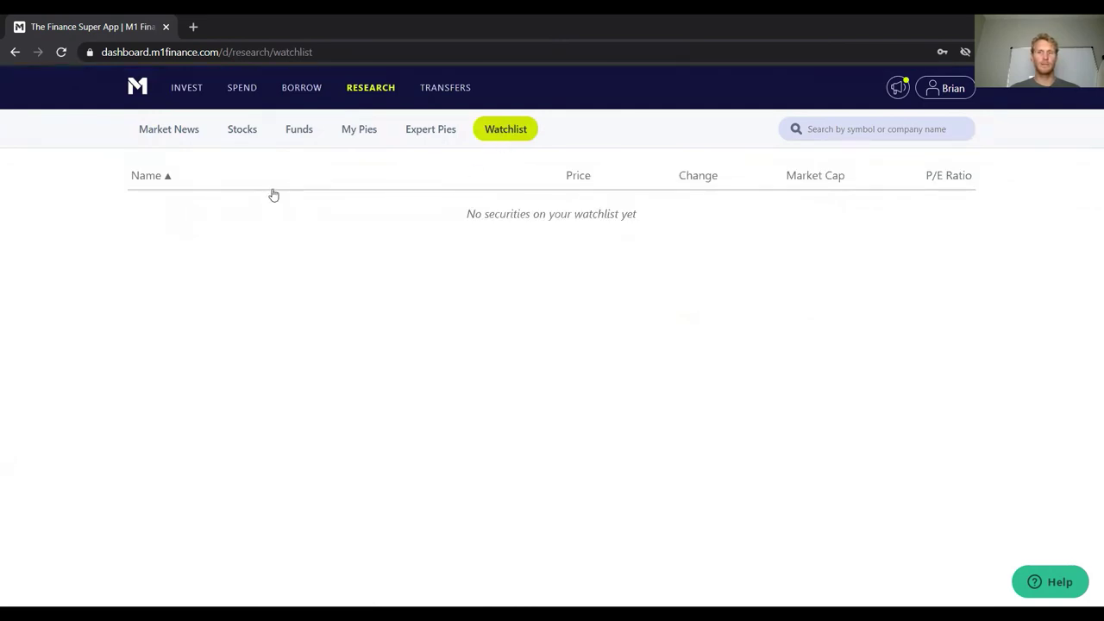
pyautogui.click(131, 92)
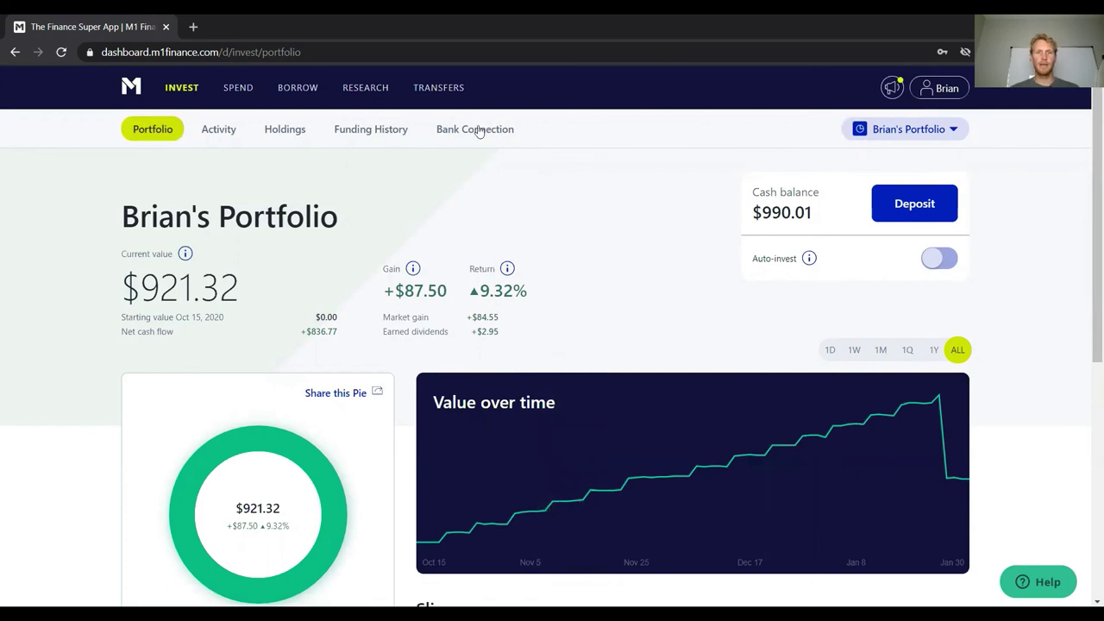
# Review the pending and completed transfers in the transfer activity, and return to the portfolio overview.
pyautogui.click(438, 87)
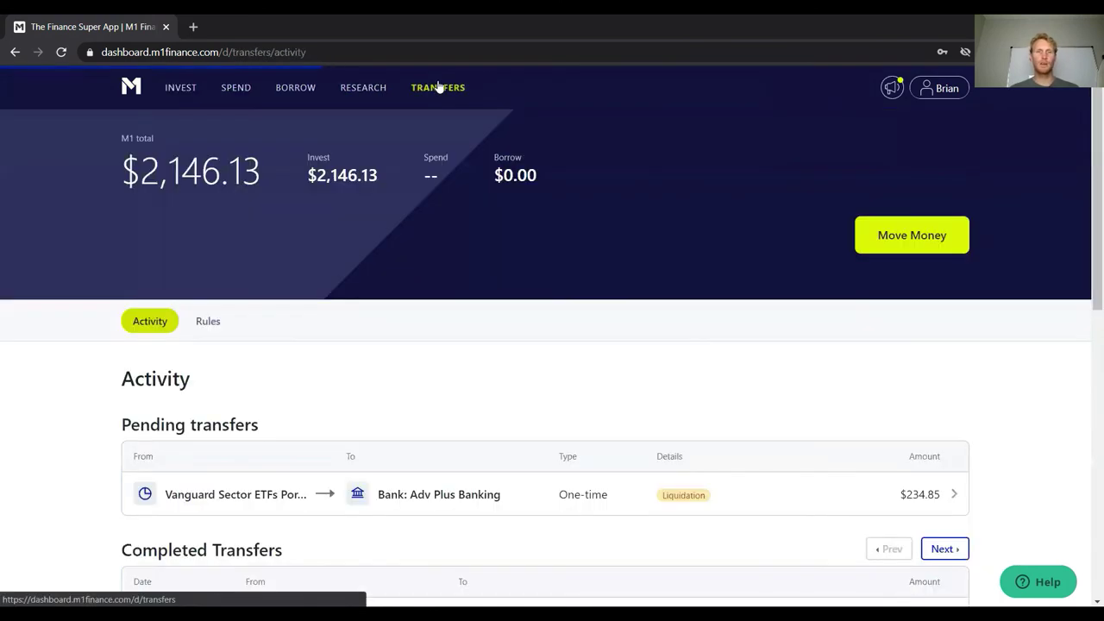
pyautogui.scroll(-2, 614, 410)
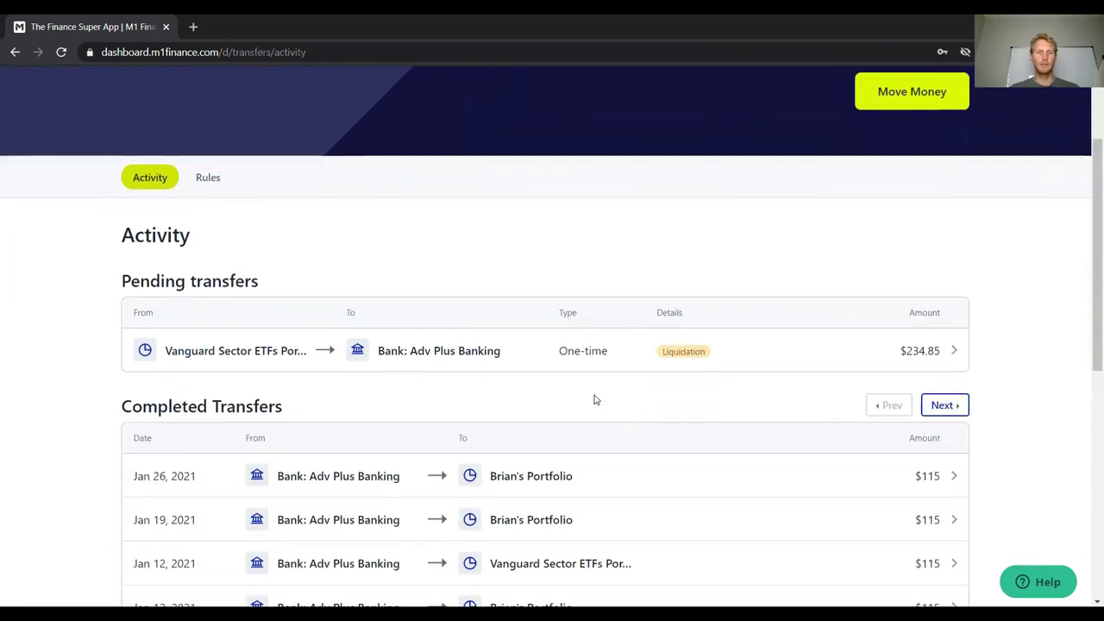
pyautogui.scroll(2, 603, 429)
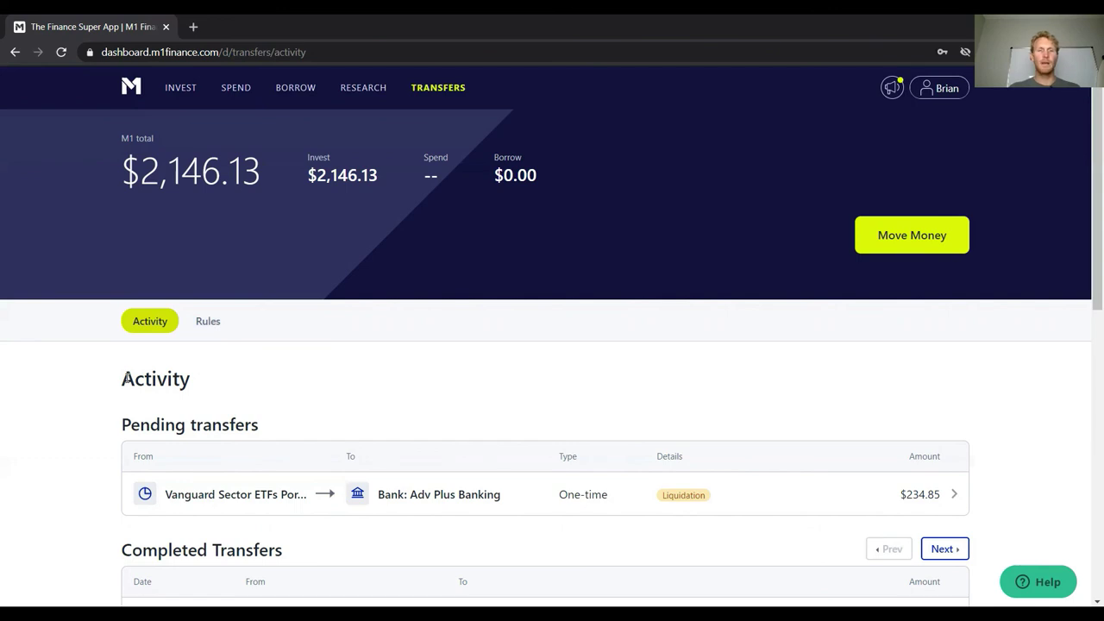
pyautogui.click(130, 86)
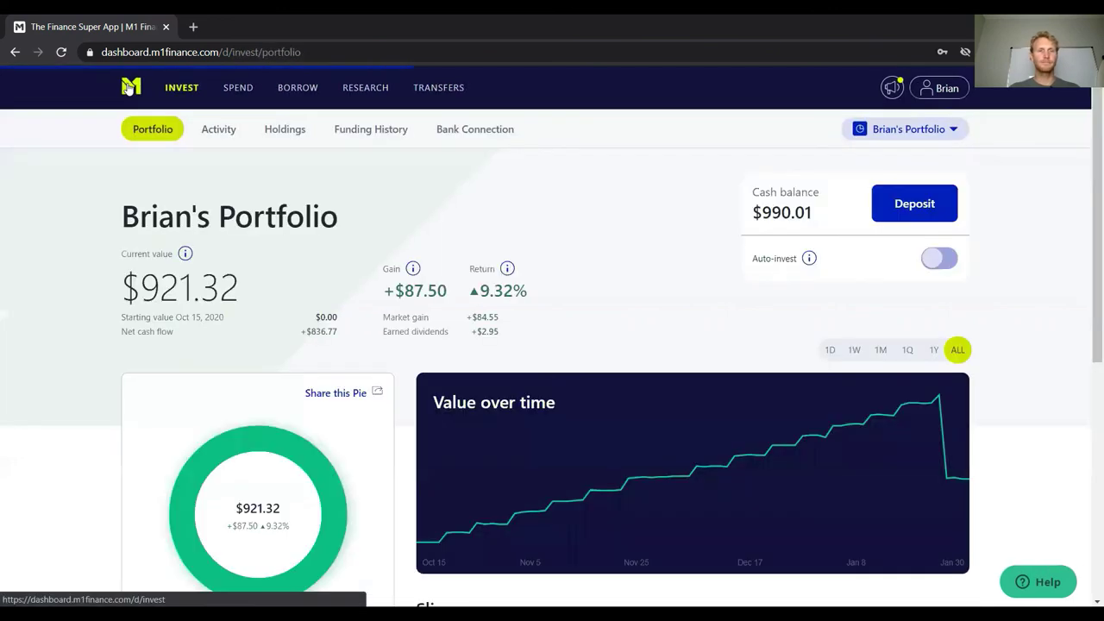